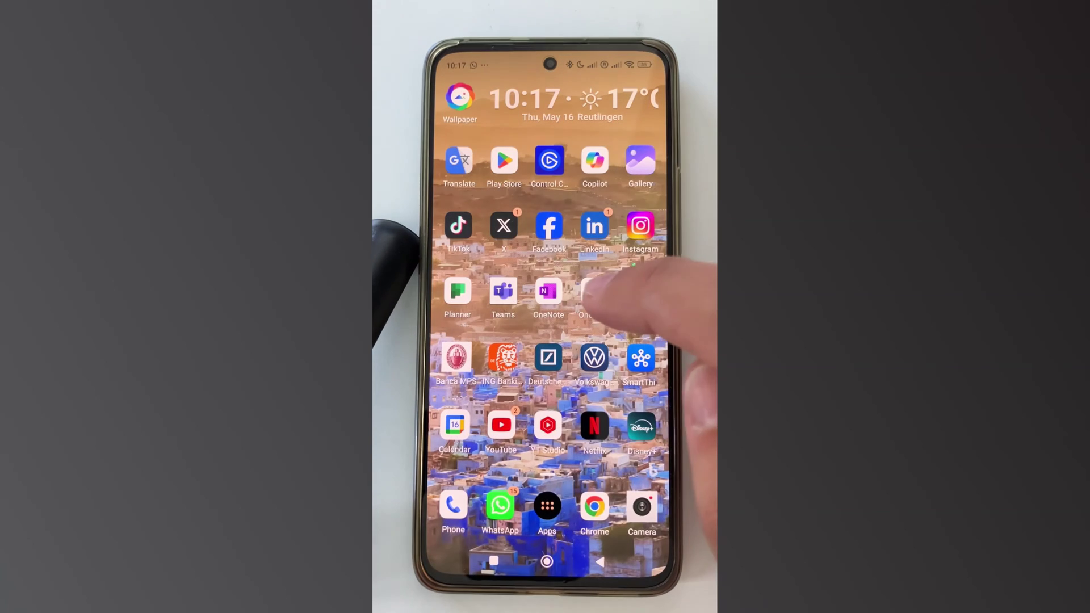
Step: Copy the OneDrive link message from the Teams chat with the shared links, then go home
left_click(625, 287)
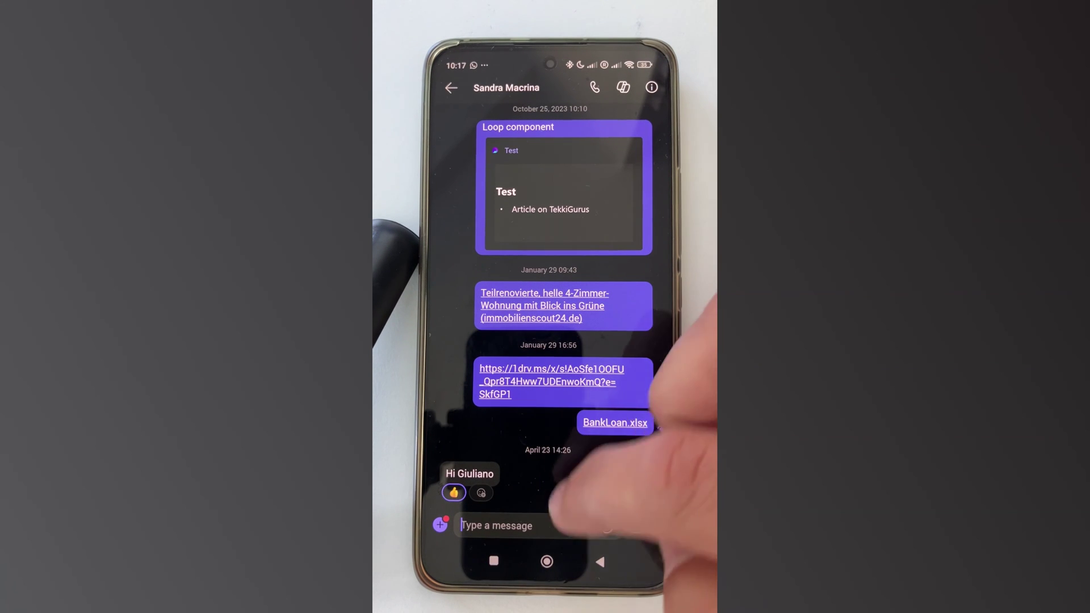
left_click(600, 562)
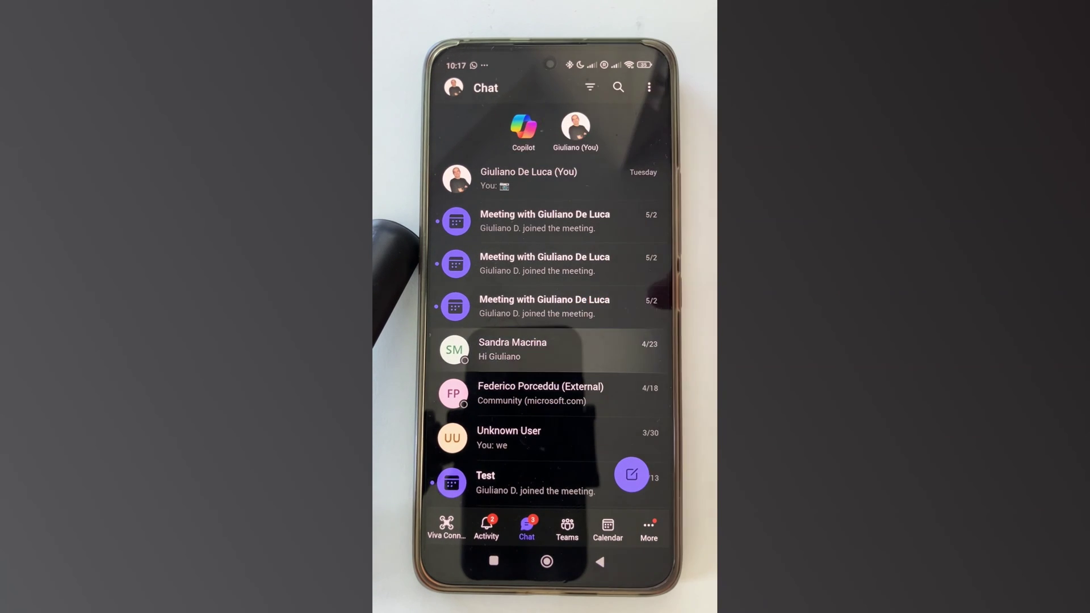
left_click(522, 351)
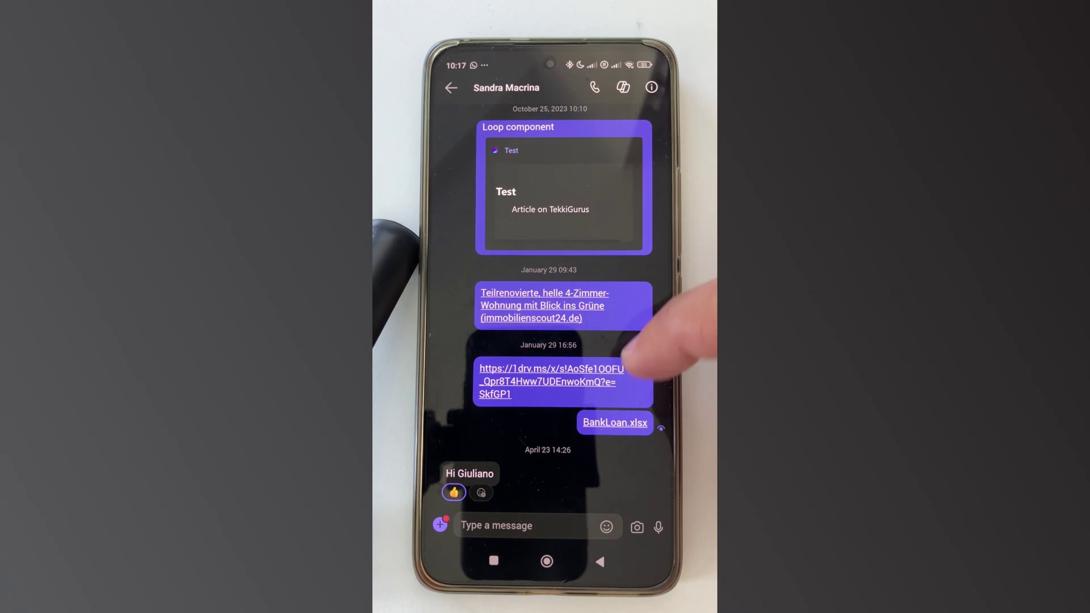
left_click(619, 397)
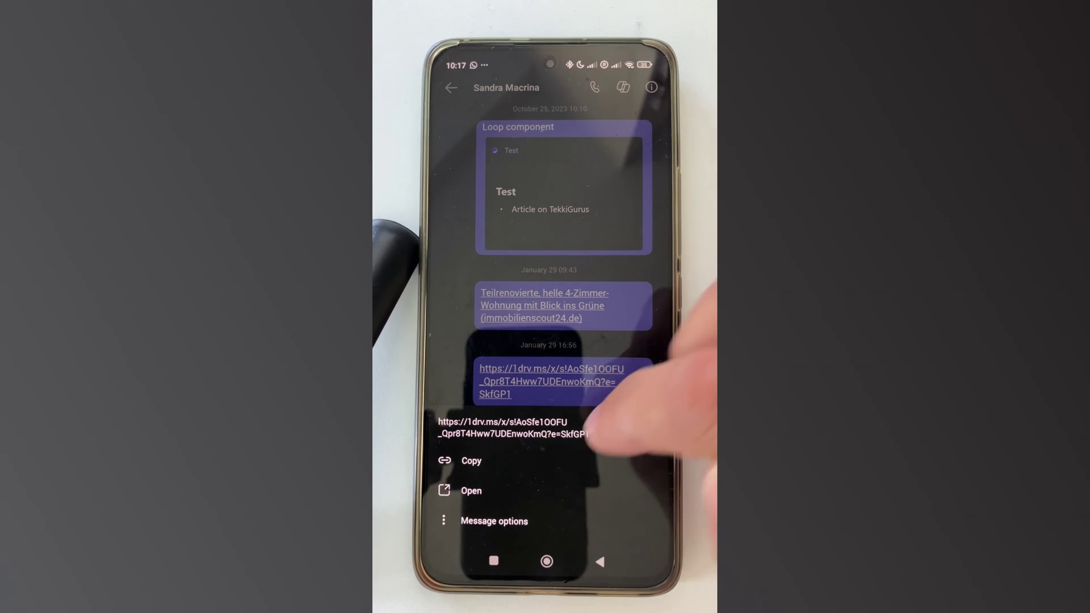
left_click(471, 459)
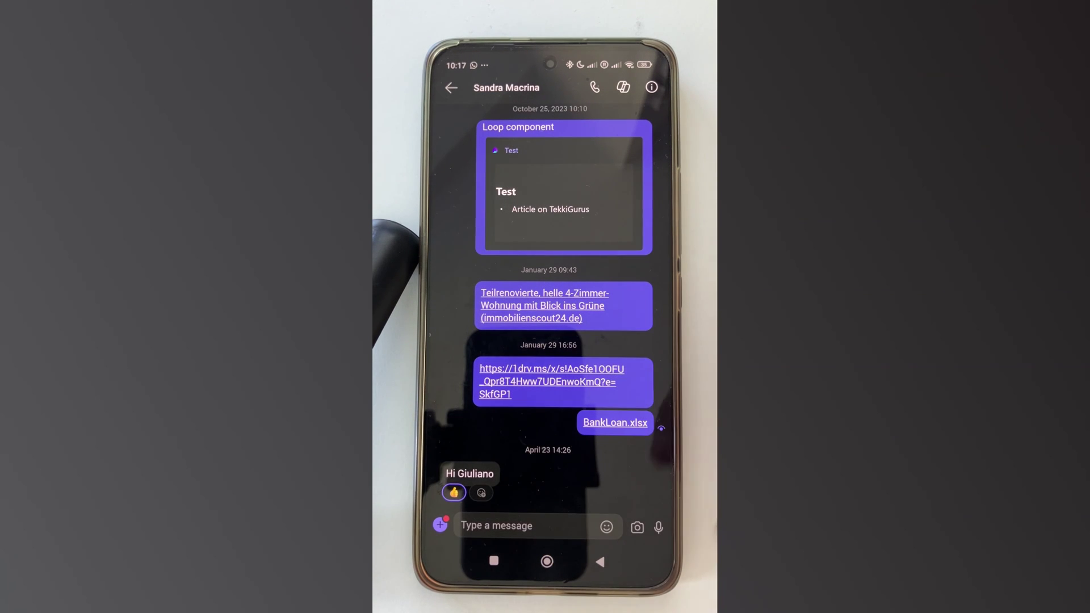
left_click(547, 561)
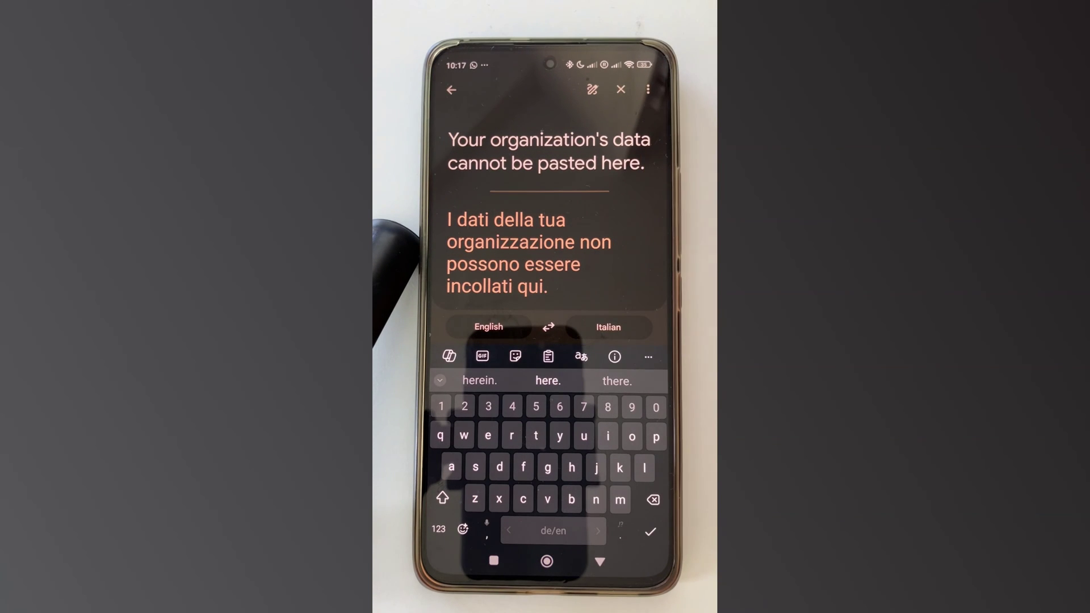
Step: Clear Google Translate's input and try pasting the copied OneDrive link, which gets blocked
left_click(621, 90)
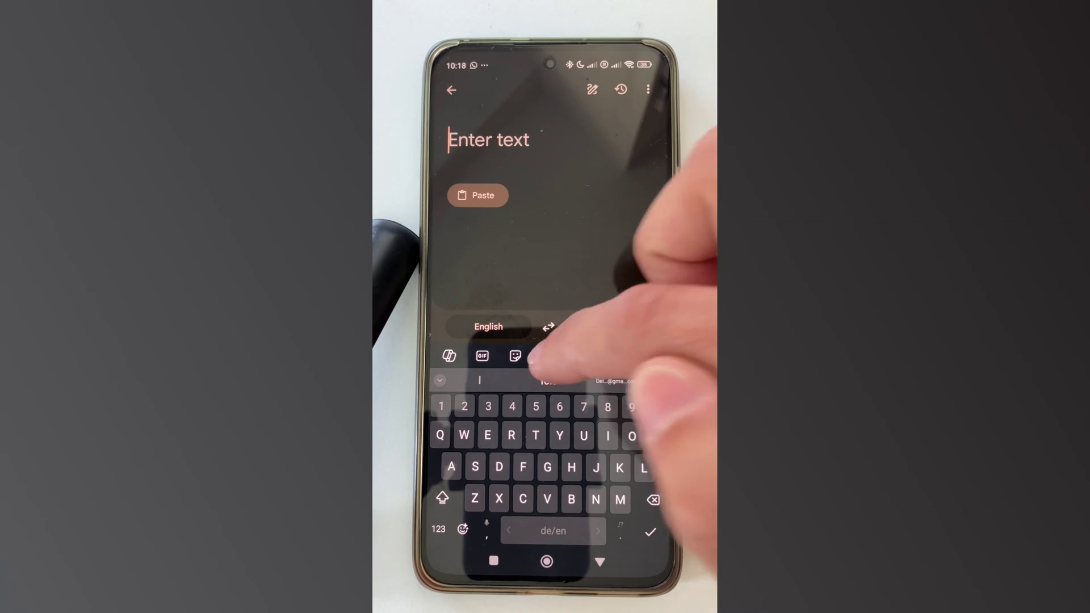
left_click(547, 356)
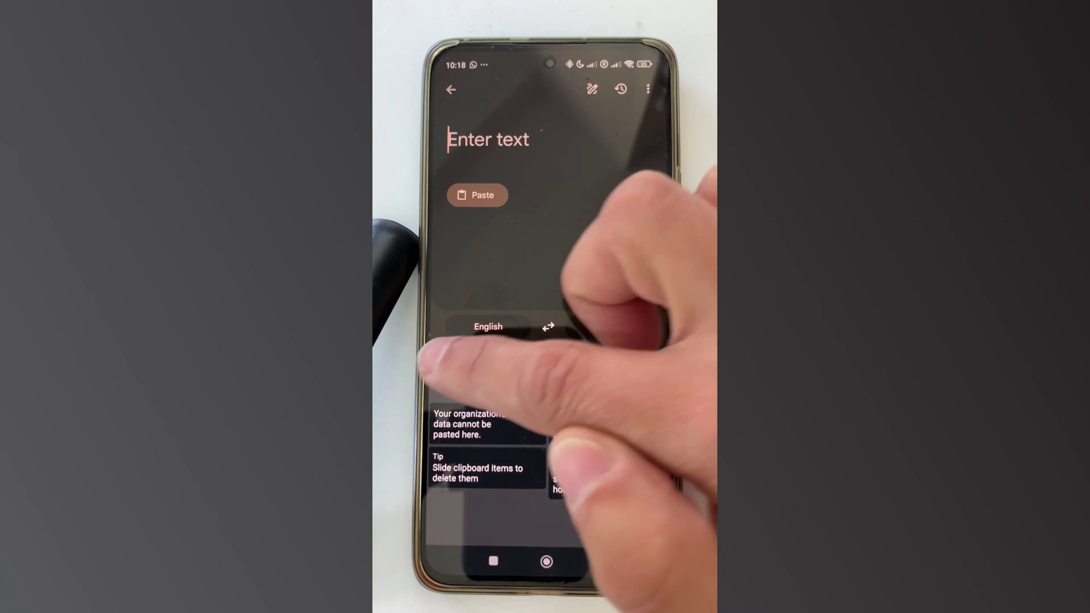
left_click(440, 355)
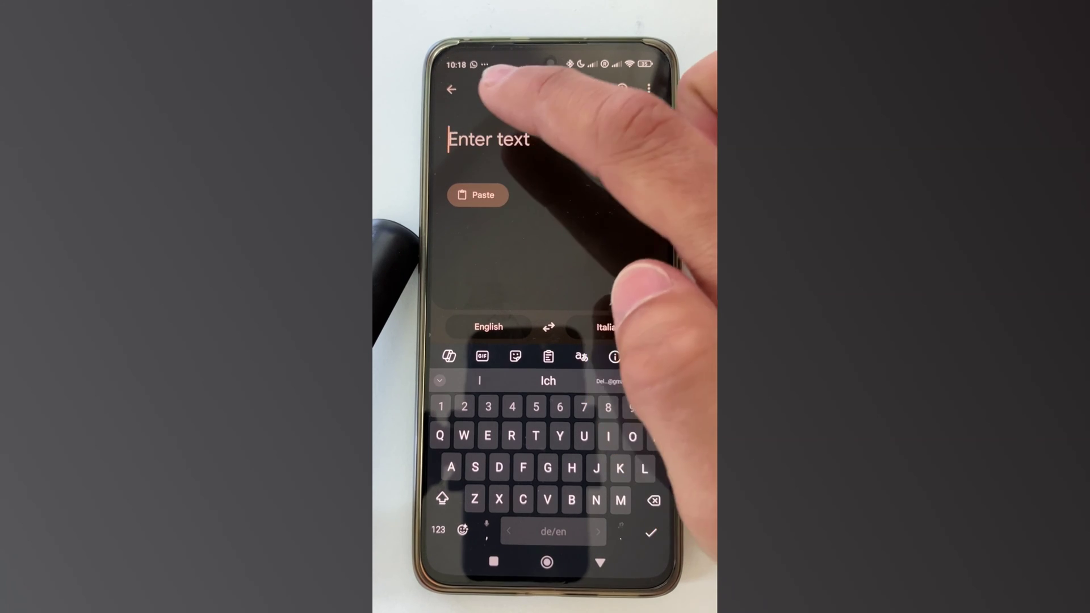
left_click(454, 142)
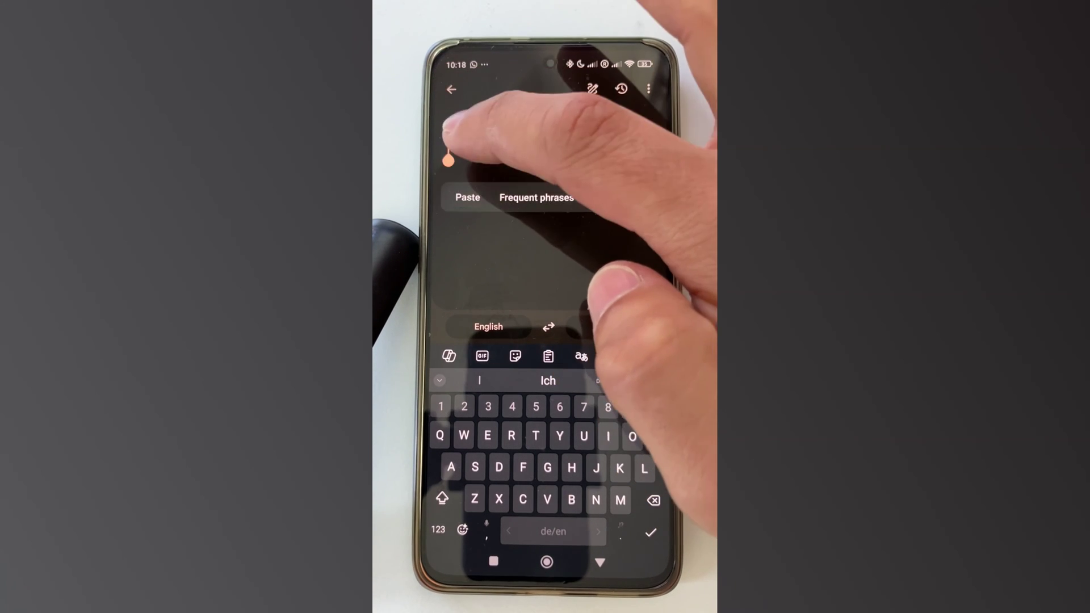
left_click(448, 196)
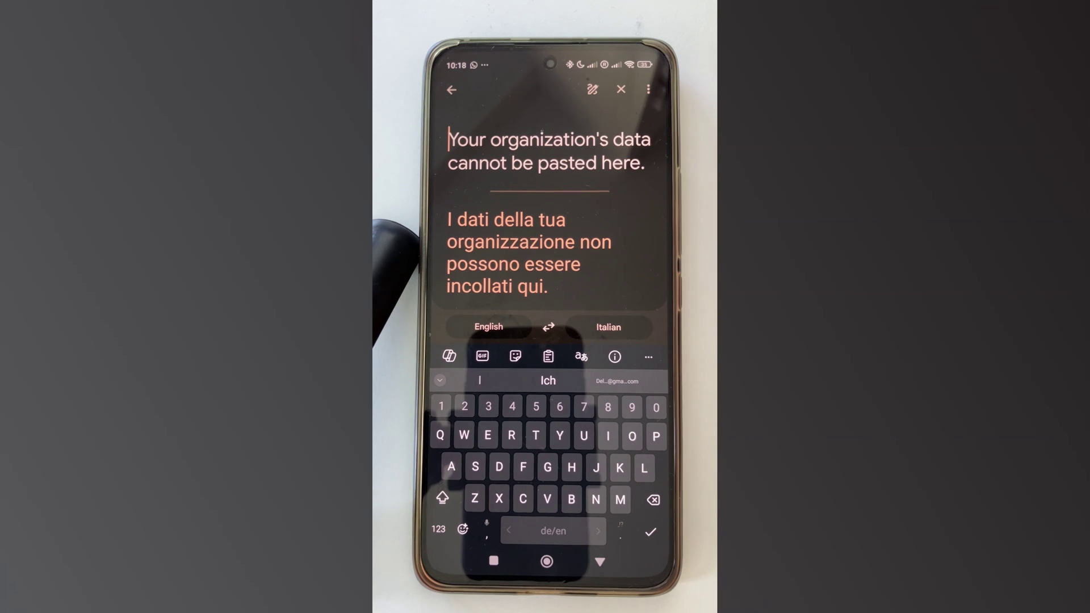
Step: Back out of Google Translate to the Android home screen
left_click(600, 562)
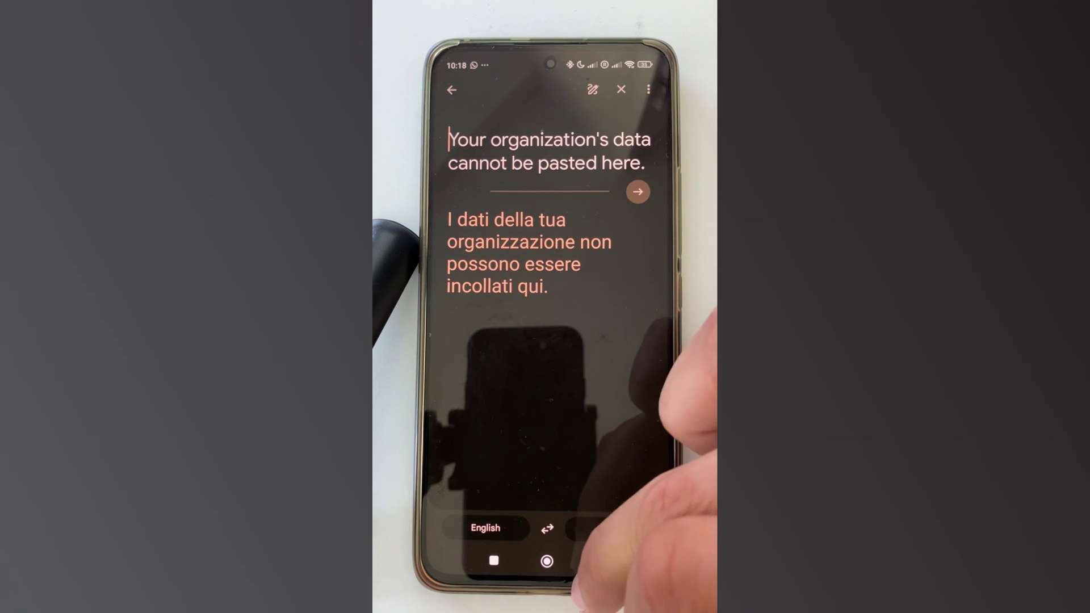
left_click(600, 561)
left_click(599, 562)
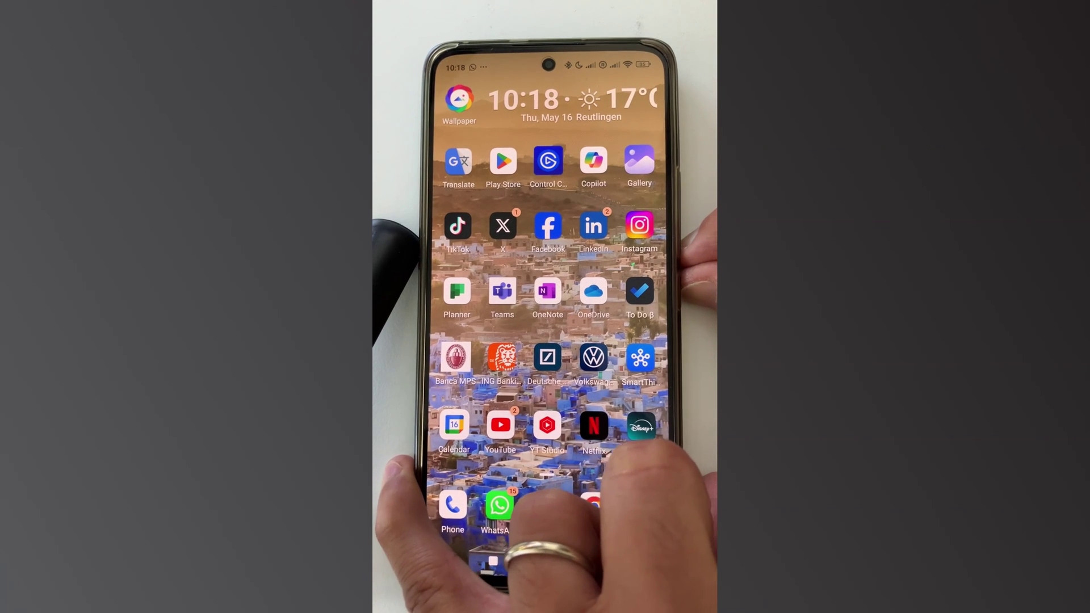
Step: Screenshot the home screen, dismiss the preview, then try screenshotting the Teams chat
key("Print")
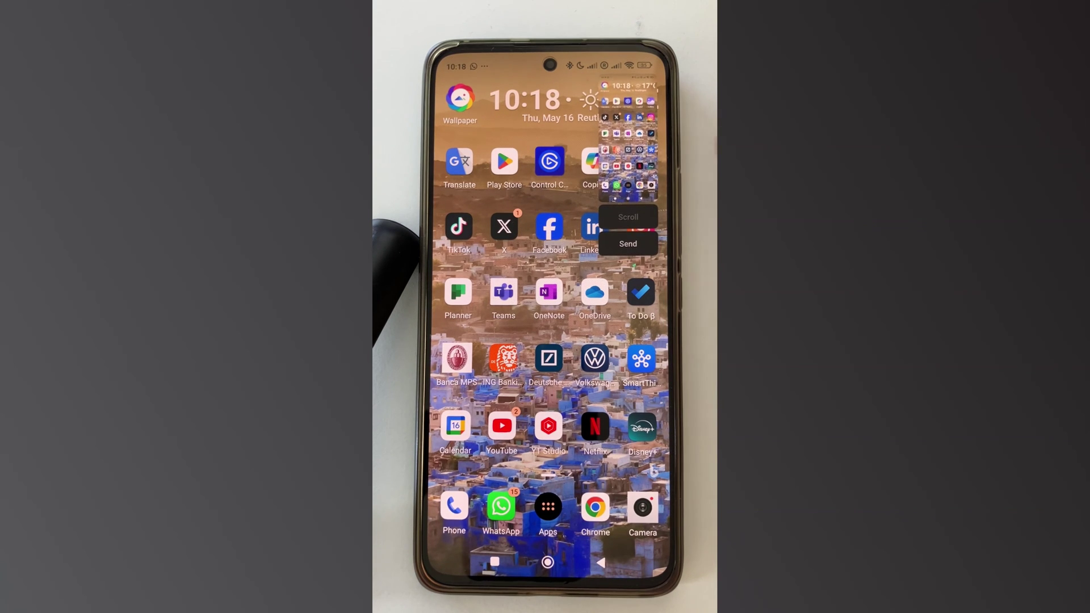
left_click_drag(628, 142, 696, 111)
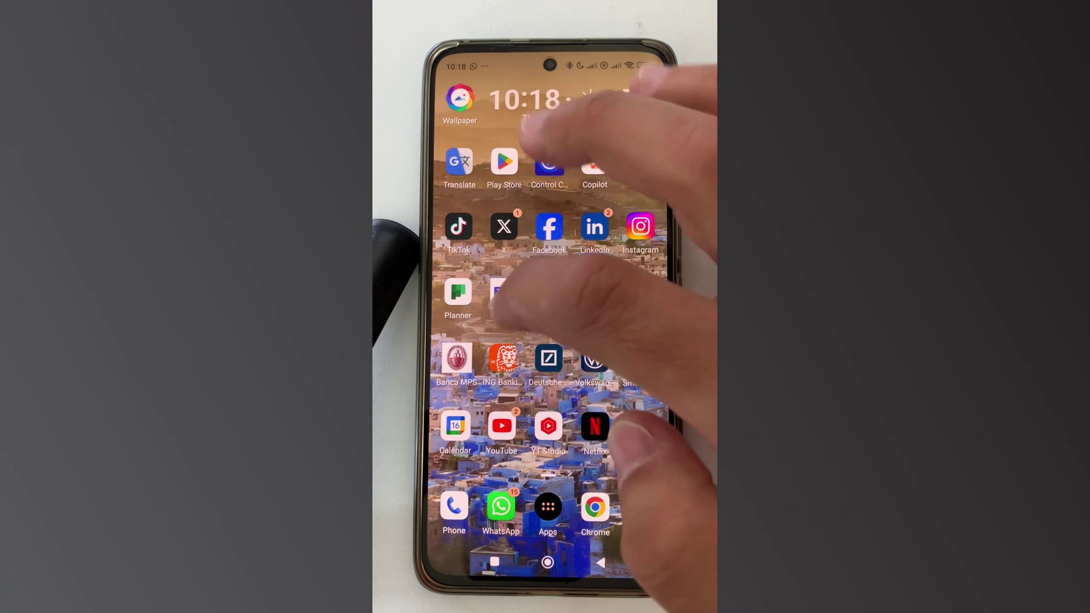
left_click(503, 292)
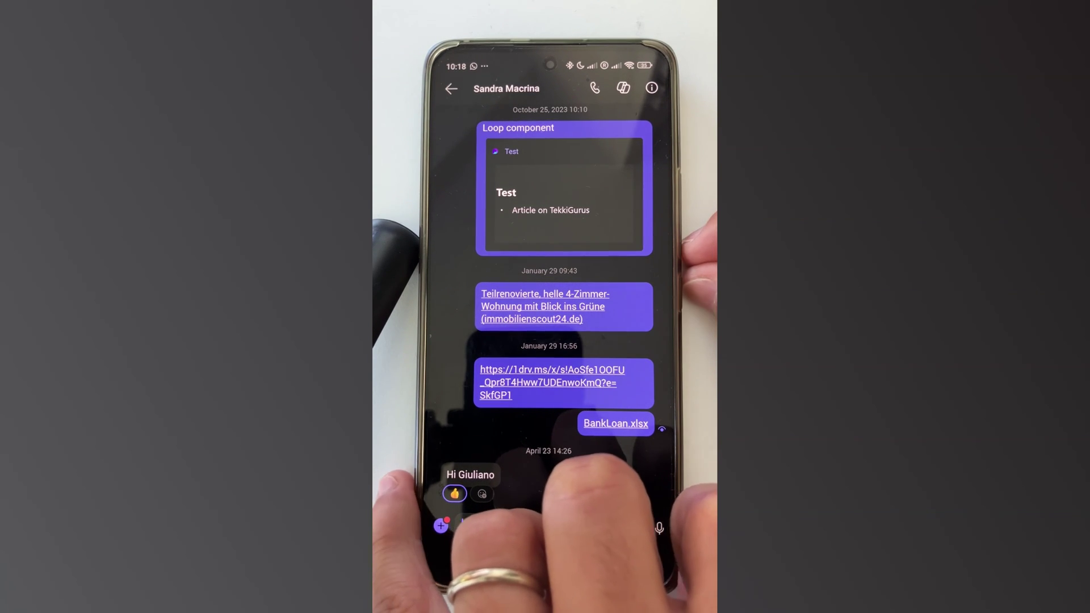
key("XF86AudioRaiseVolume")
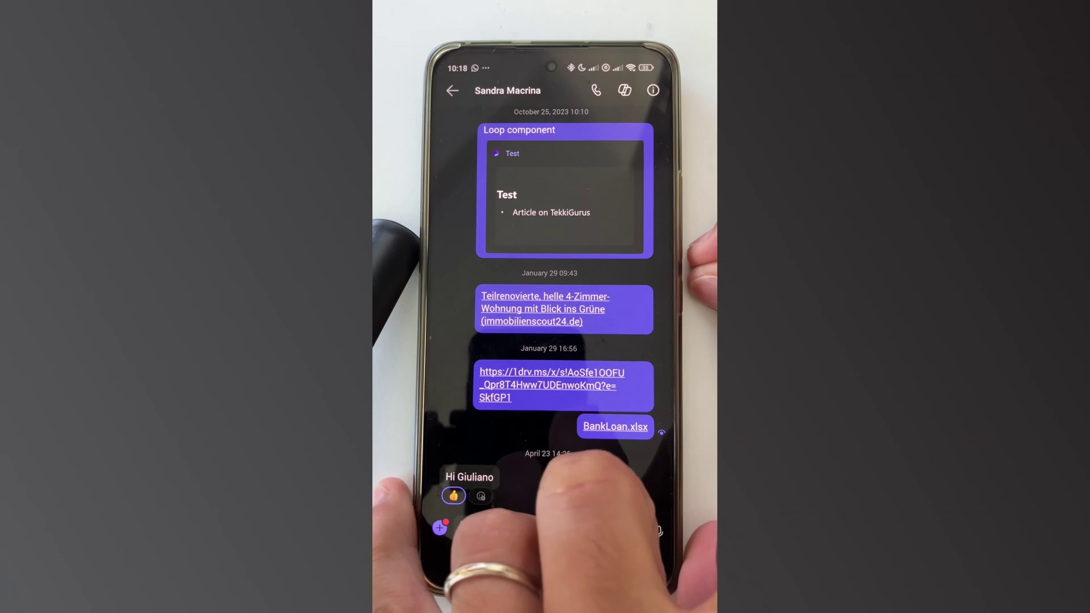
key("Print")
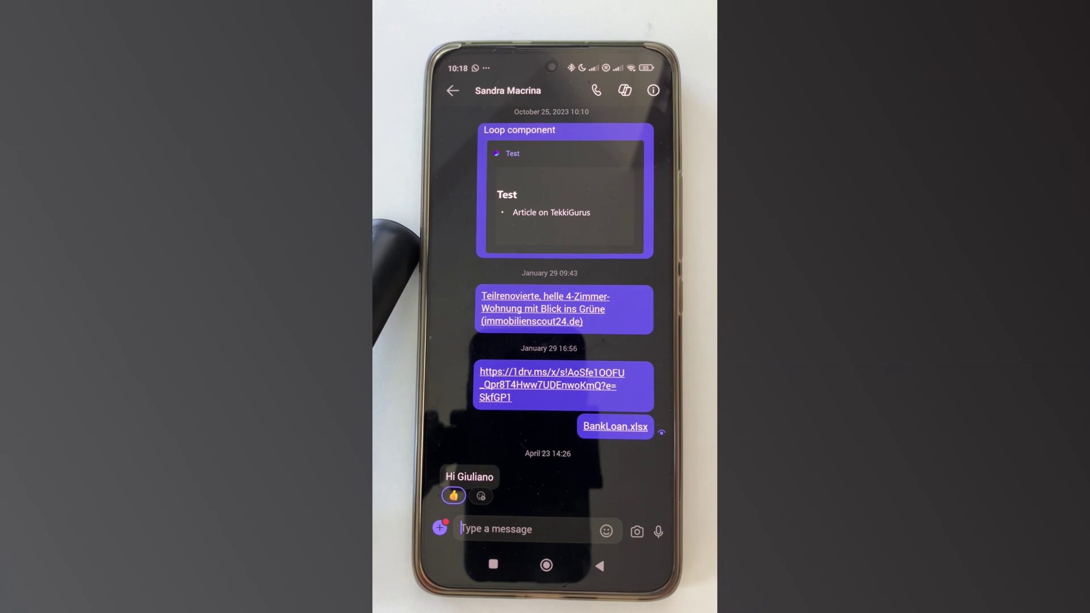
Step: Record a short Screen recorder clip over the Teams chat and view the saved recordings folder
left_click_drag(636, 68, 624, 227)
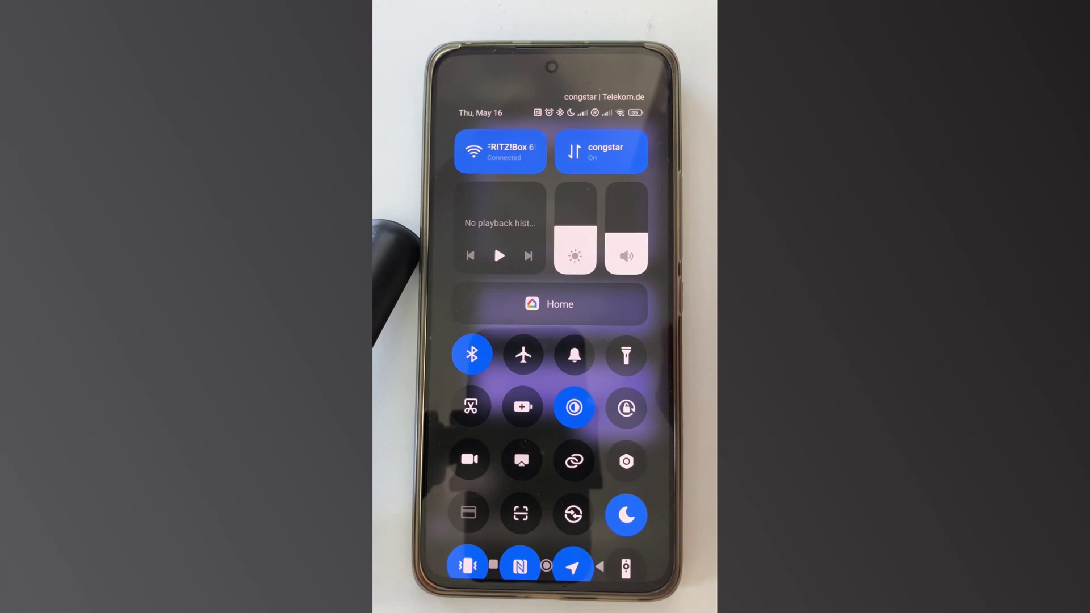
left_click_drag(559, 505, 542, 431)
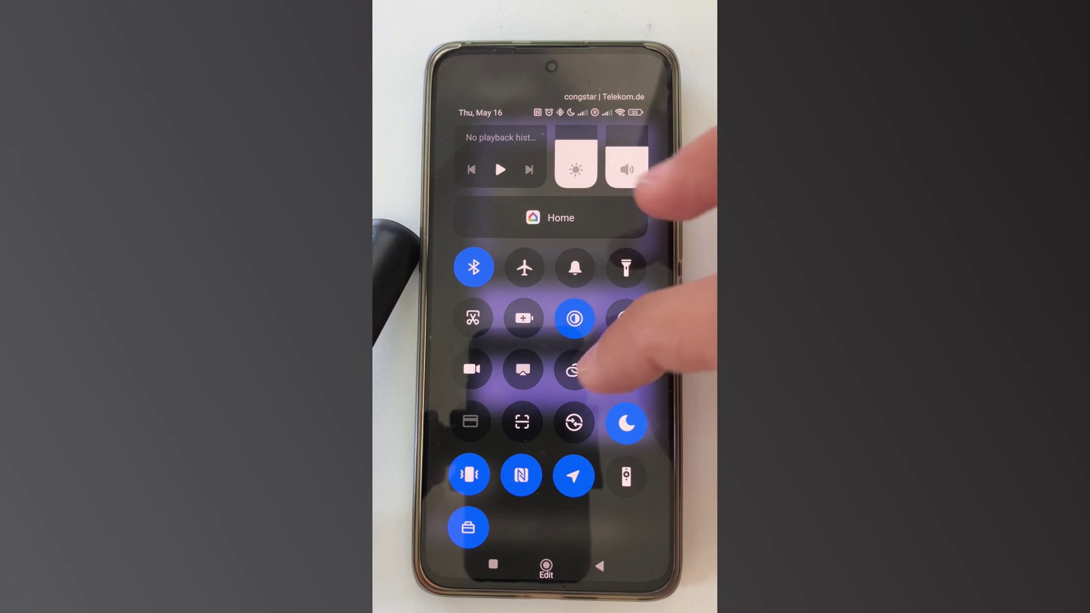
left_click(470, 370)
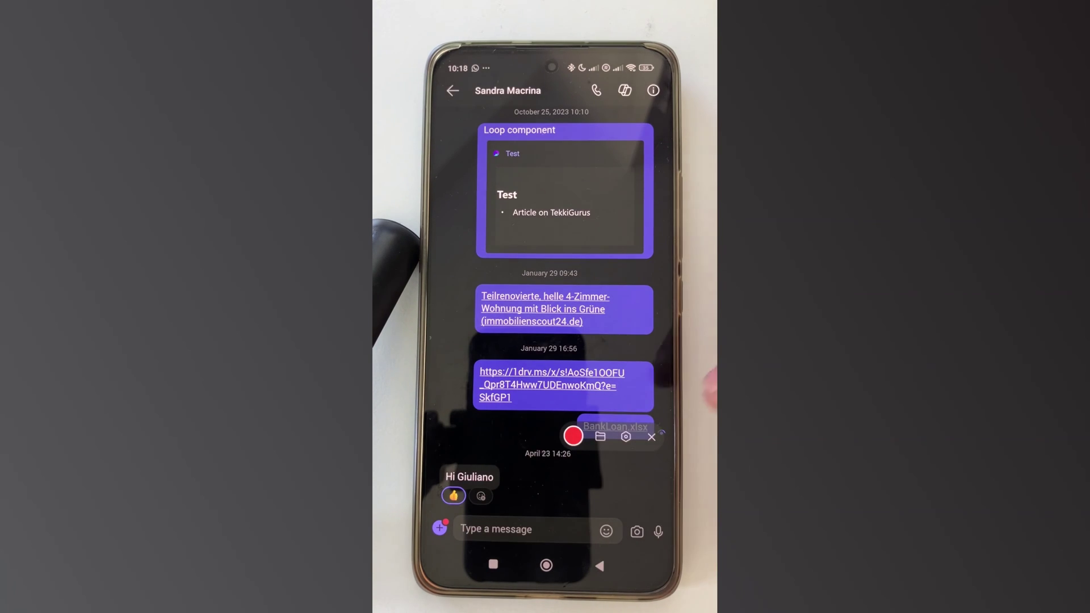
left_click(567, 440)
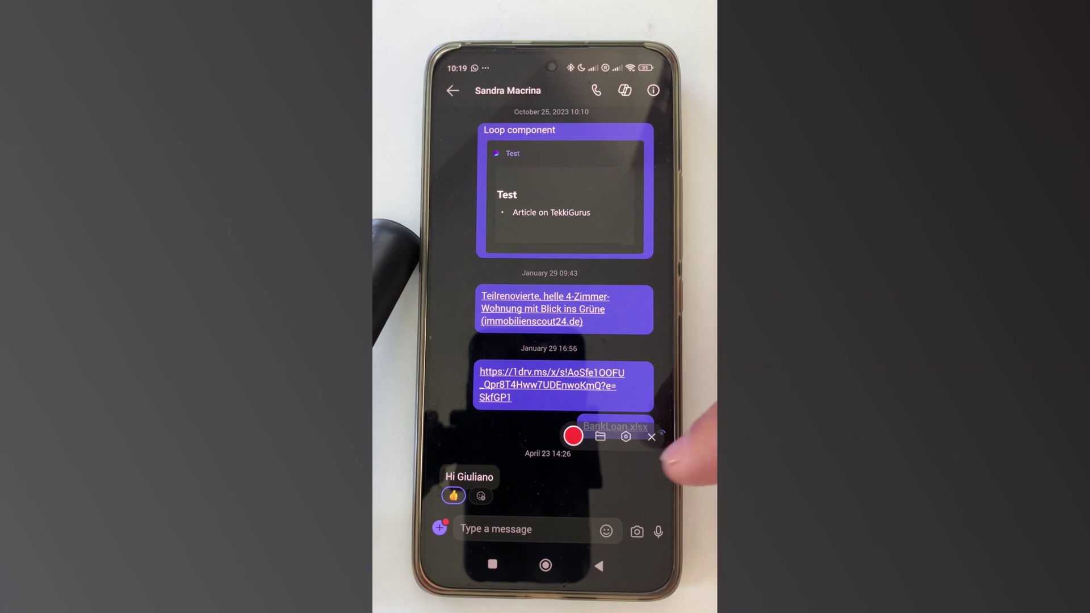
left_click(600, 436)
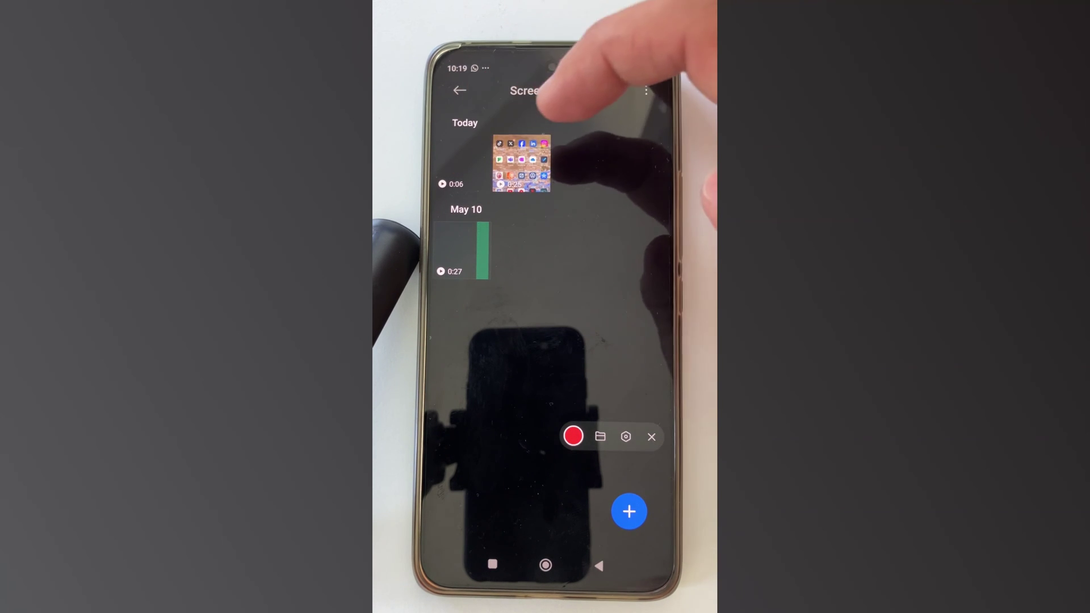
Step: Play back today's 0:06 recording and return to the recordings list
left_click(461, 149)
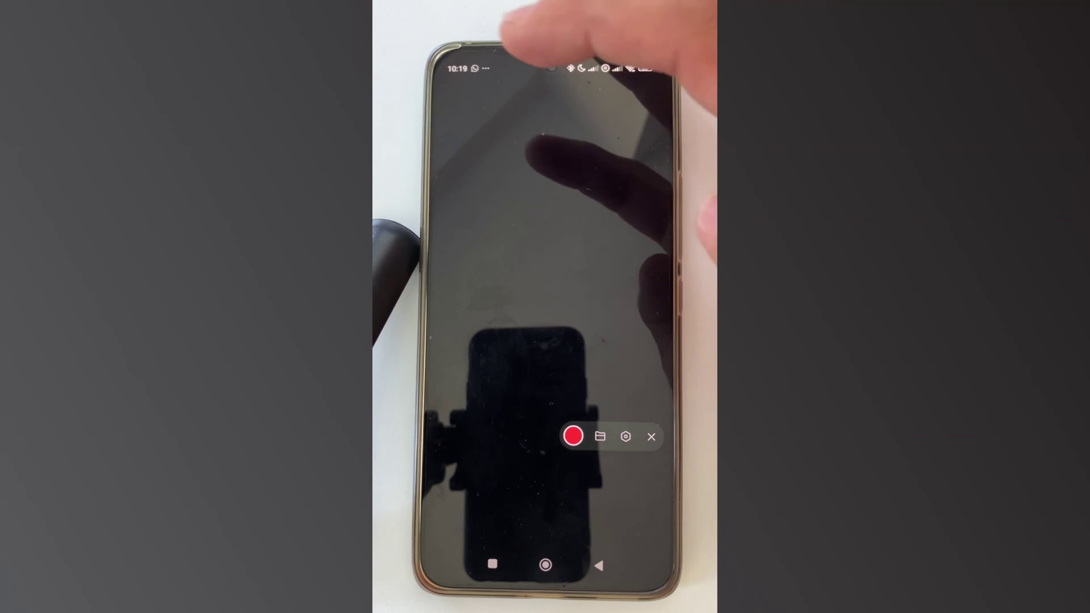
left_click(549, 309)
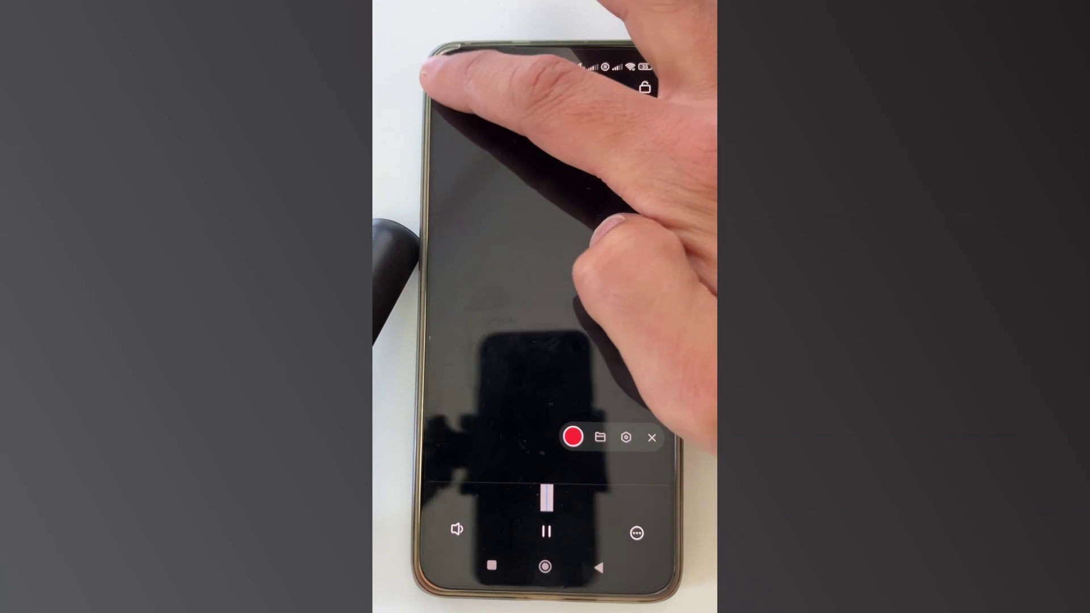
left_click(460, 89)
left_click(521, 163)
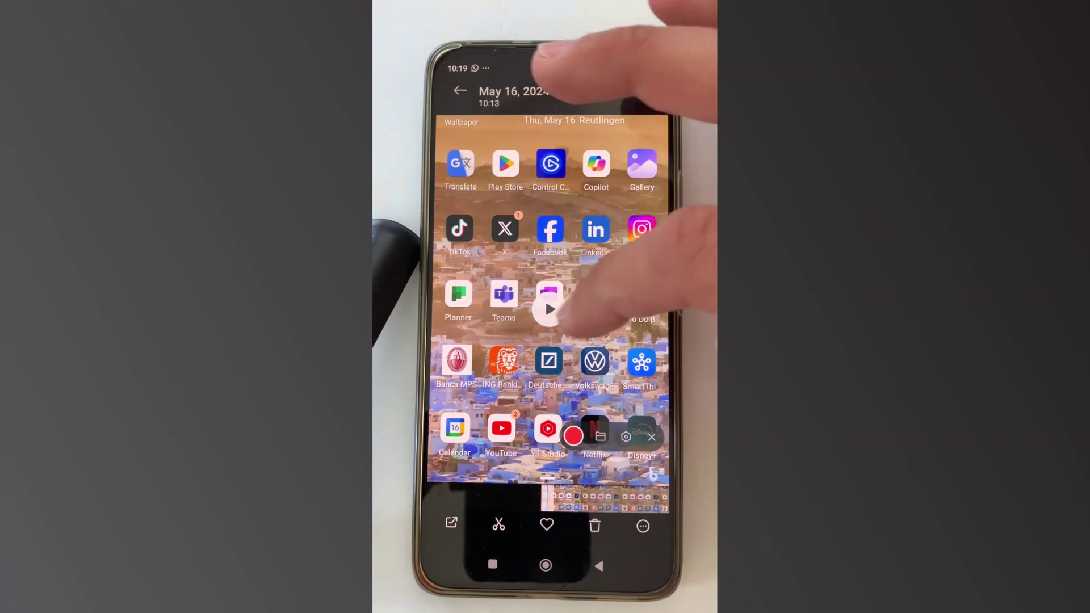
left_click(549, 309)
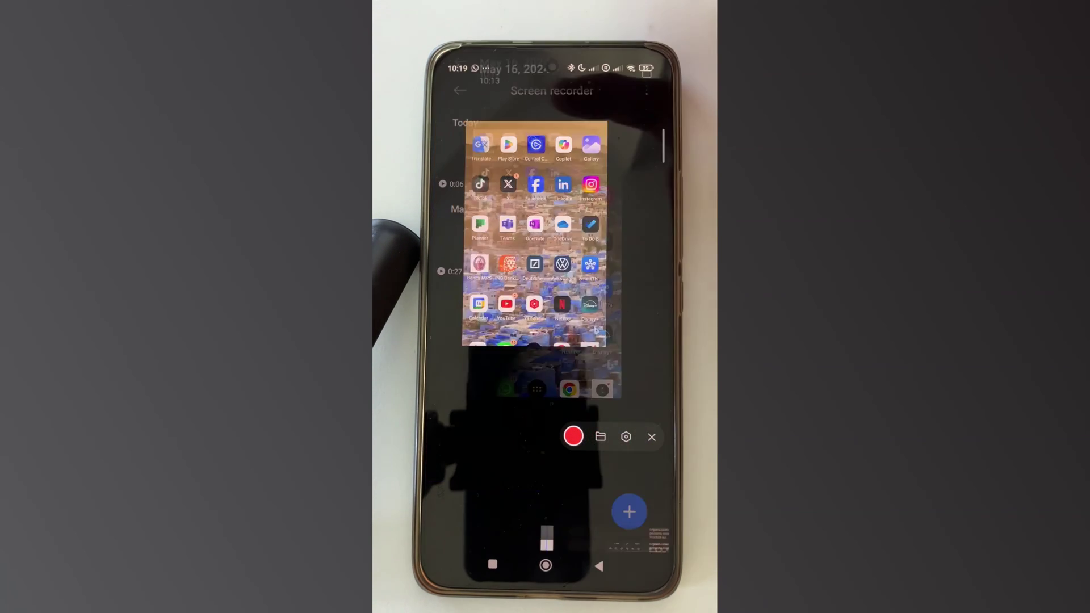
left_click(472, 170)
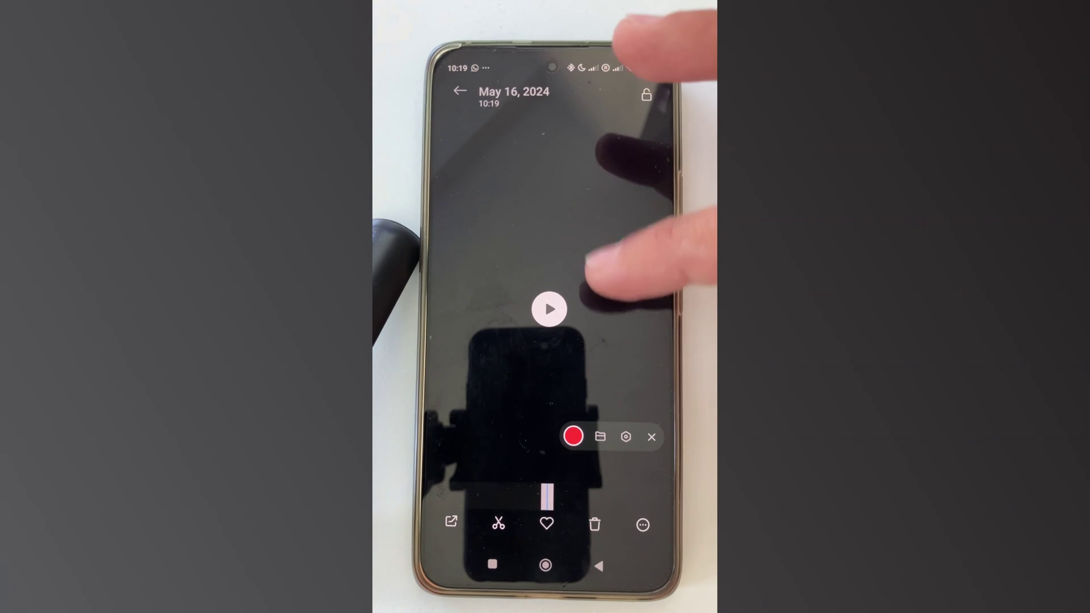
left_click(460, 89)
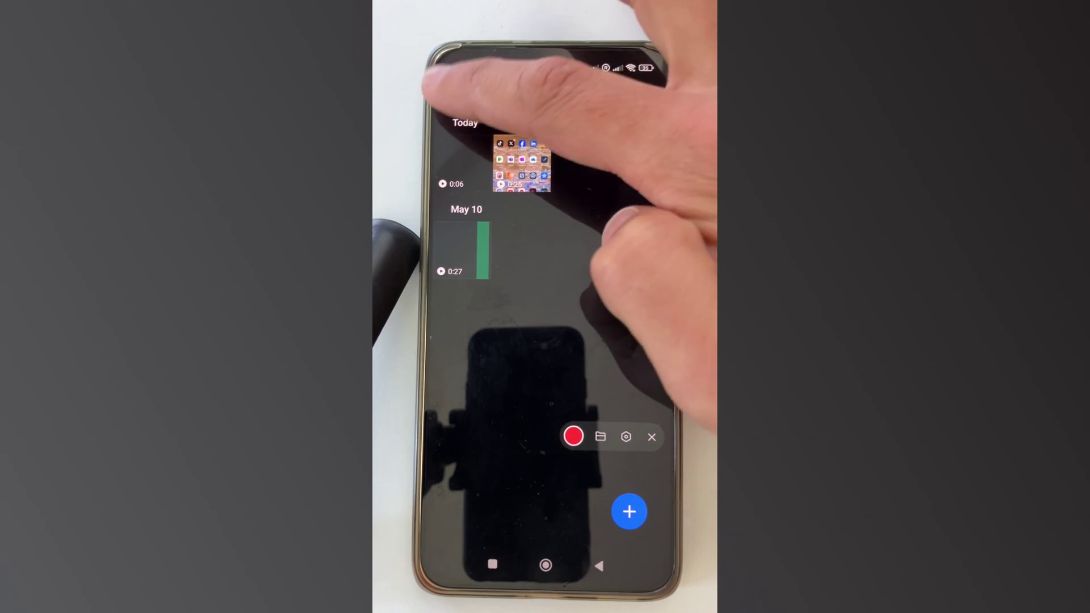
Step: Switch away from Screen recorder to the phone's home screen
left_click_drag(446, 79, 511, 80)
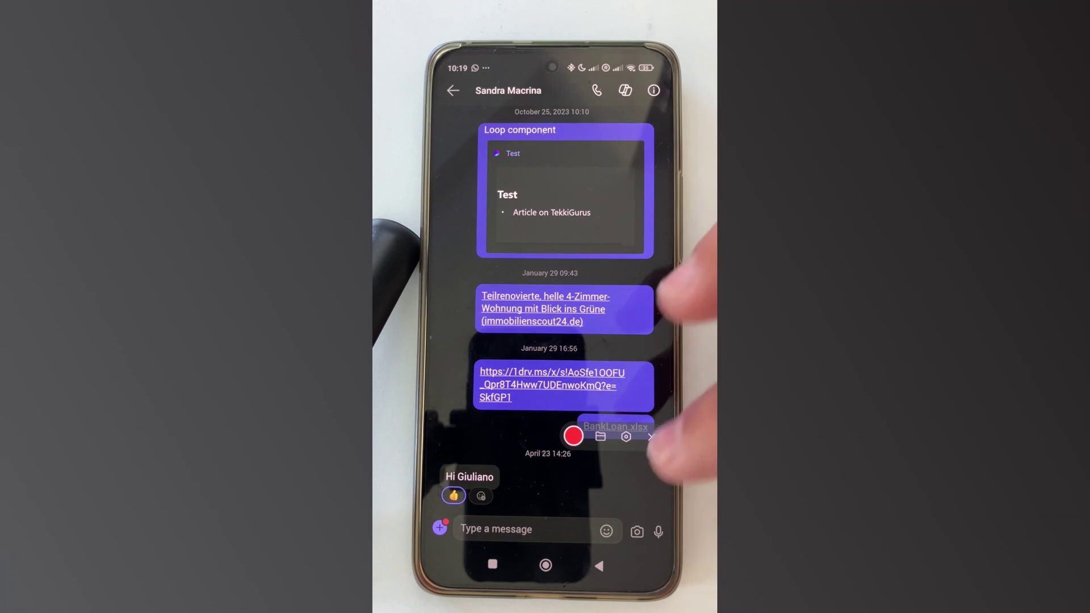
left_click(652, 426)
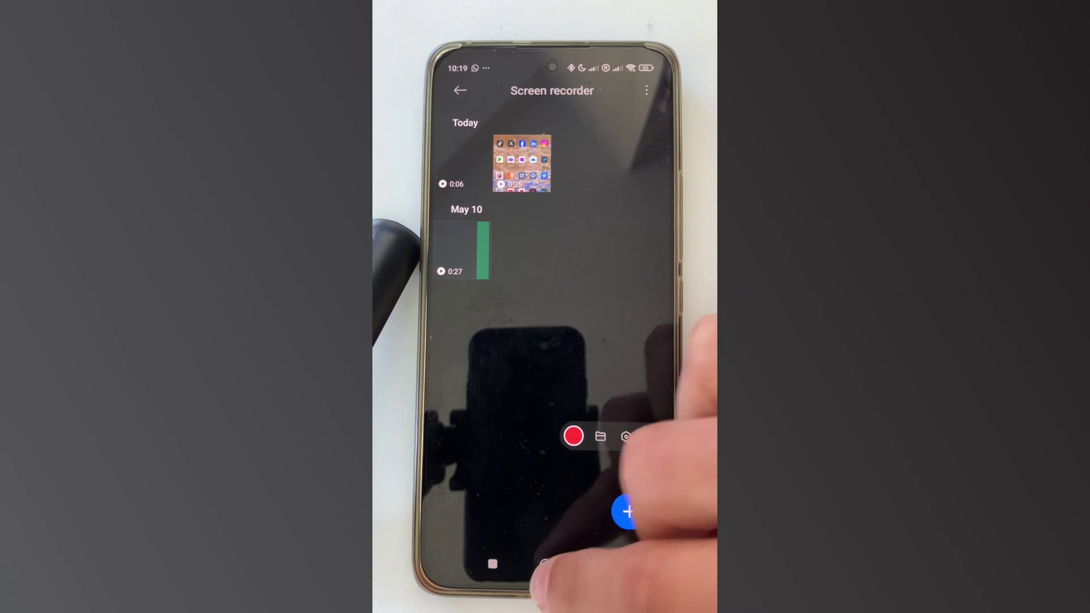
left_click(544, 564)
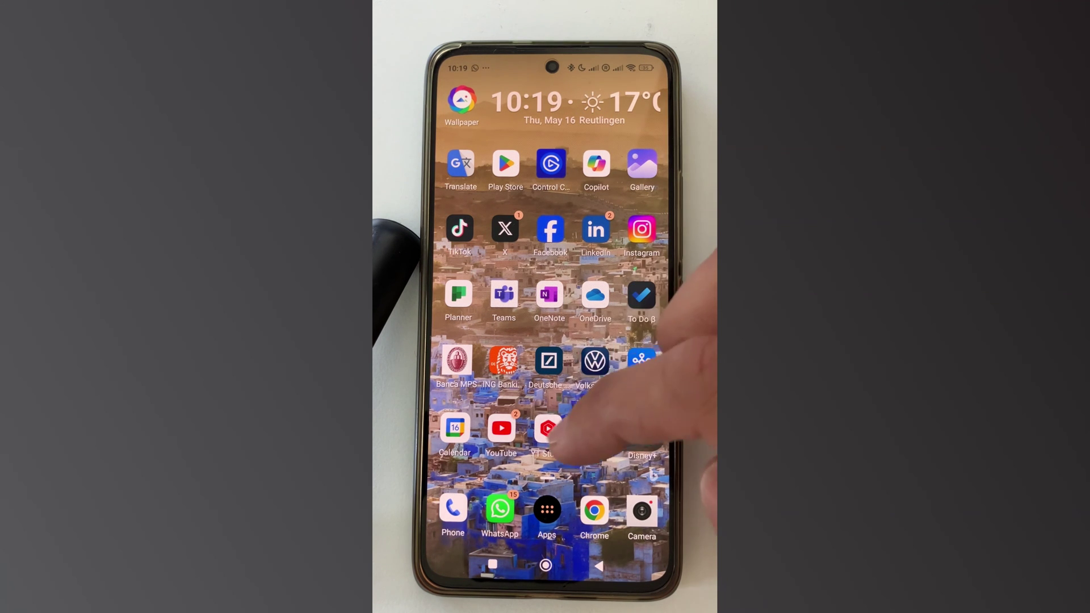
Step: Launch Outlook from the dock and switch to the other account's Inbox
left_click_drag(547, 499, 519, 375)
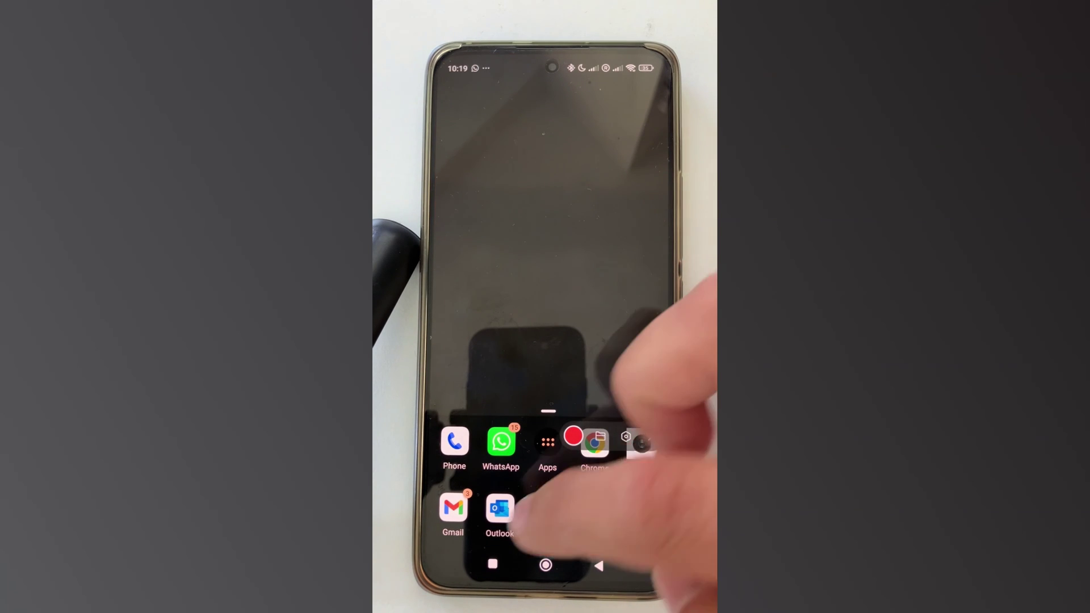
left_click(499, 509)
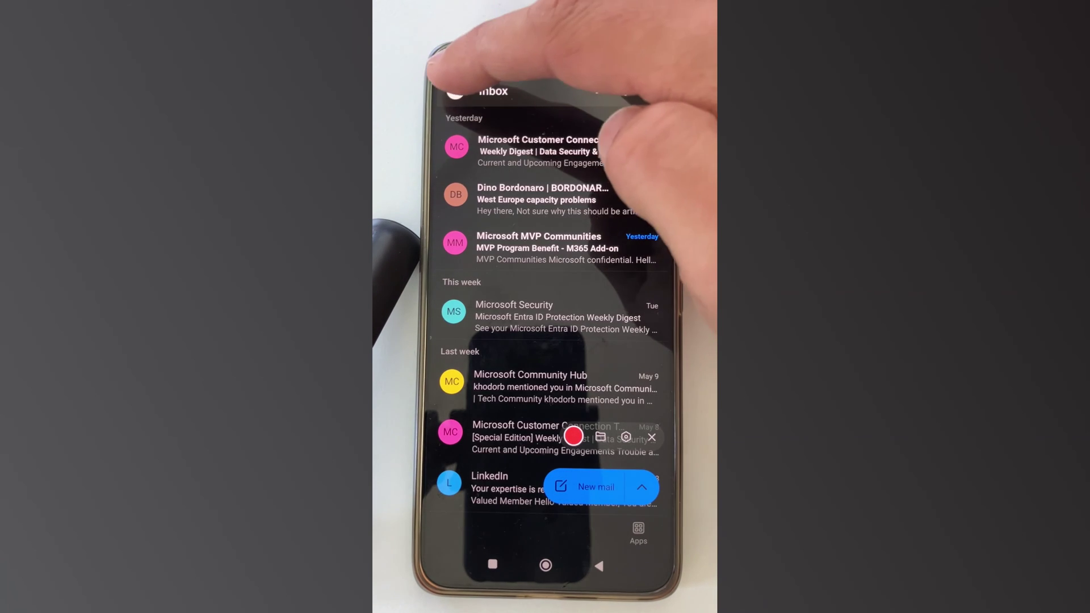
left_click(456, 90)
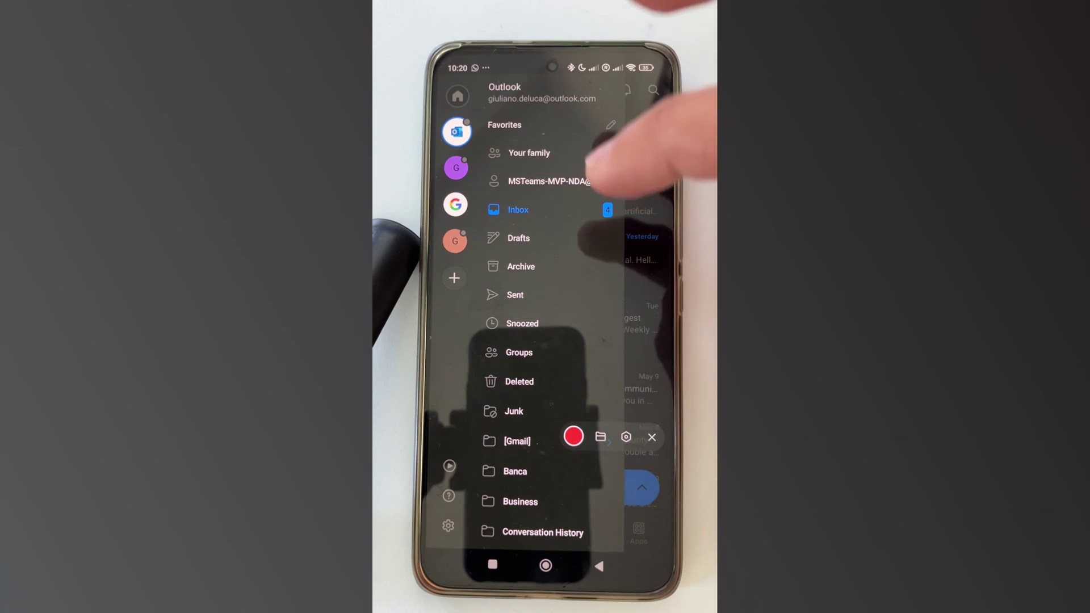
left_click(522, 209)
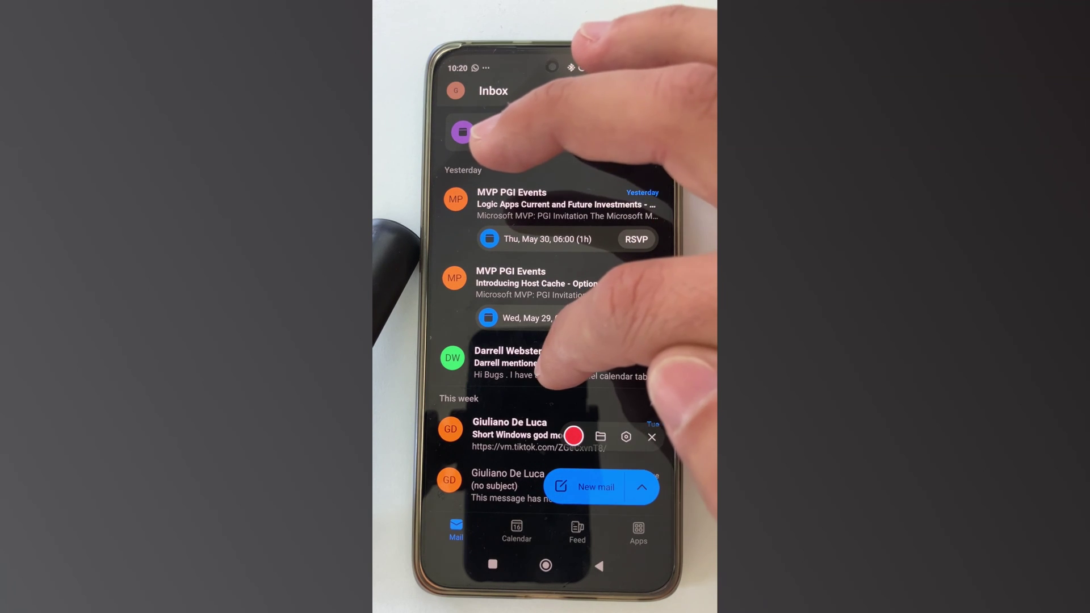
scroll(545, 255, "down", 2)
scroll(545, 255, "up", 2)
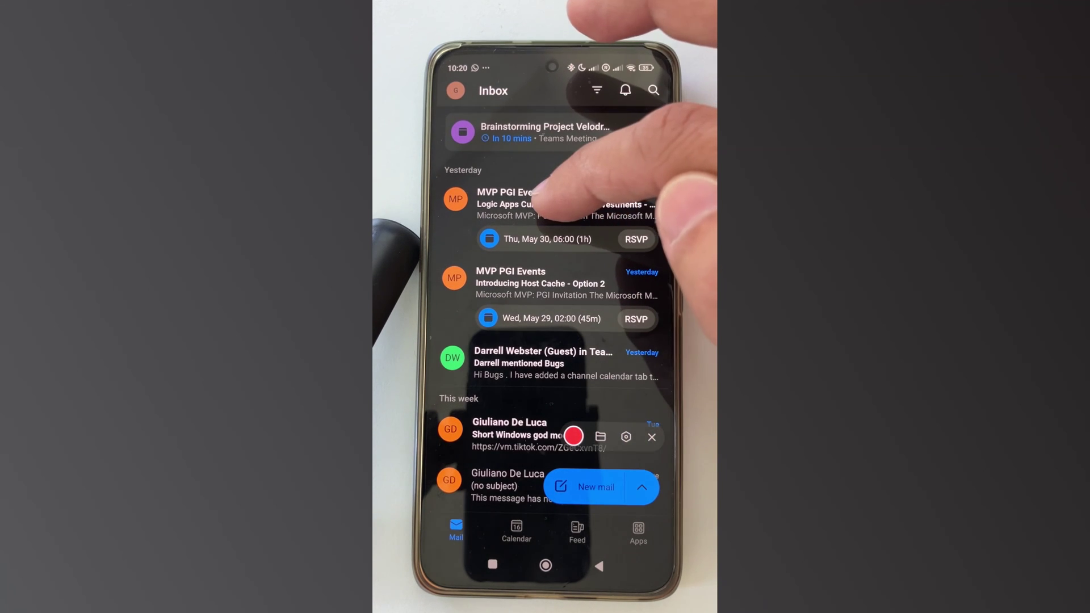
Step: Copy the Presenter(s) line from the Logic Apps Current and Future Investments email
left_click(545, 204)
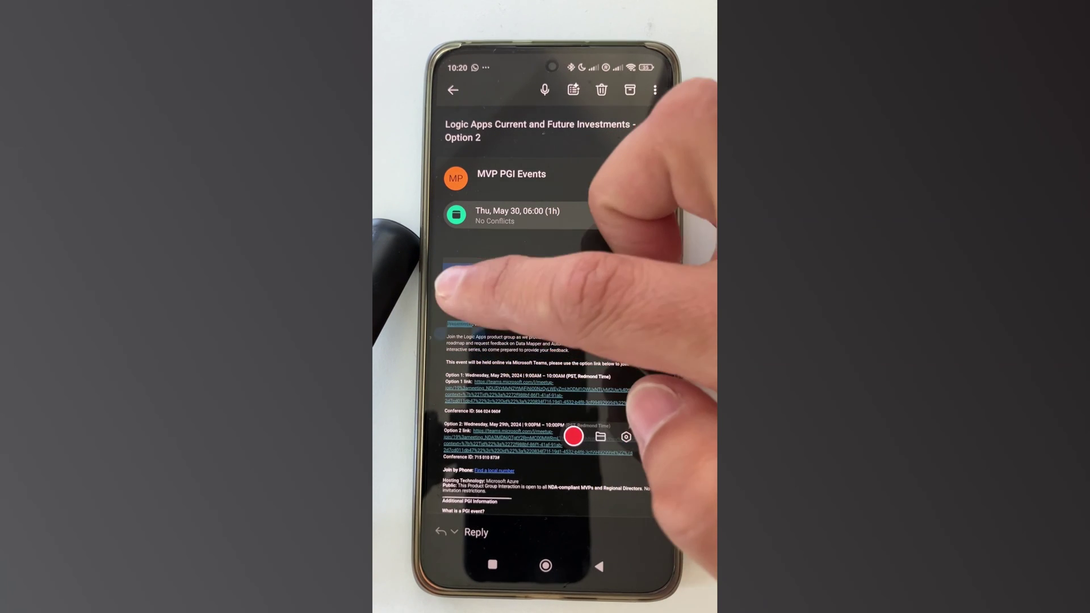
double_click(502, 325)
left_click(472, 289)
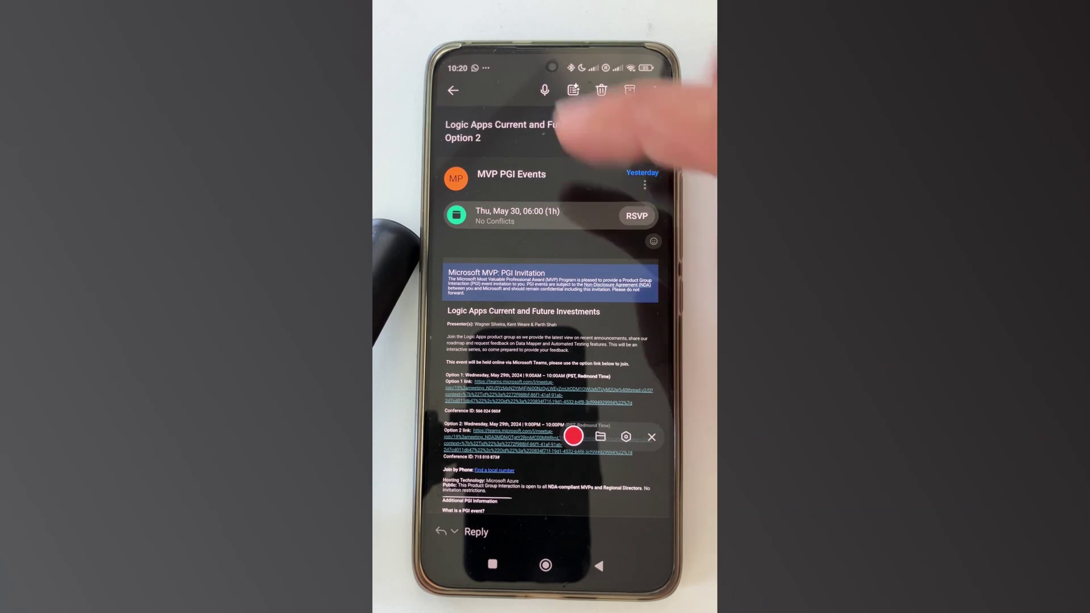
Step: Filter the Outlook inbox to show only messages with attachments
scroll(545, 312, "down", 5)
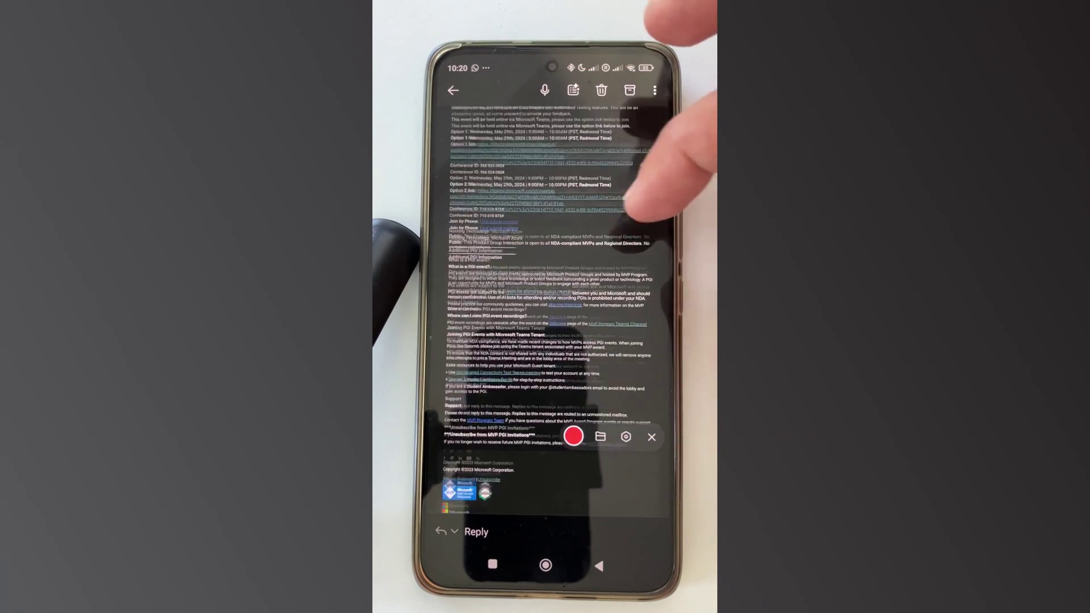
scroll(568, 284, "up", 10)
left_click(453, 90)
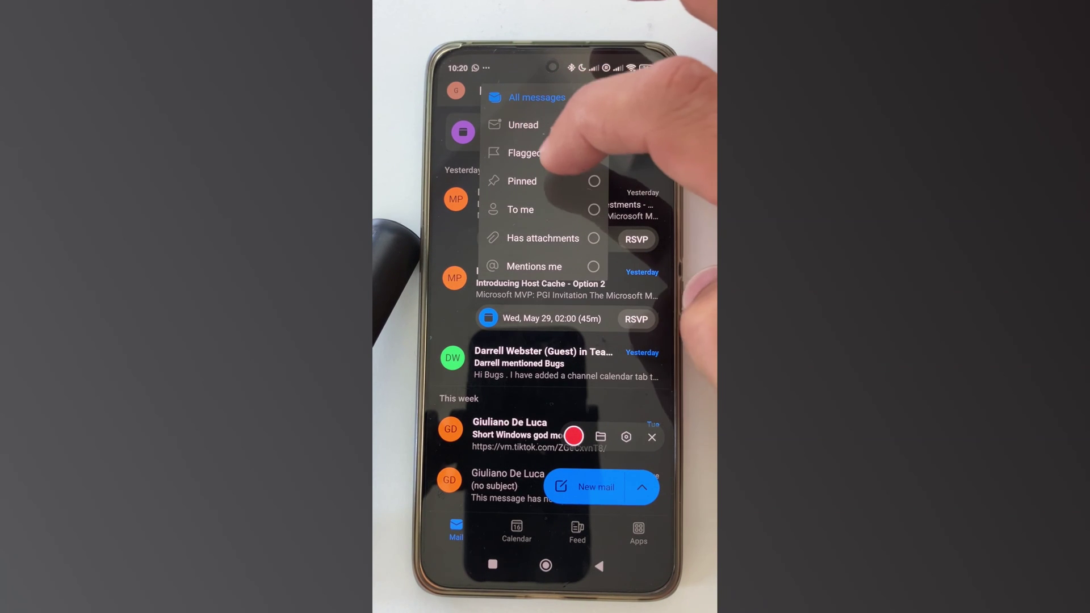
left_click(542, 238)
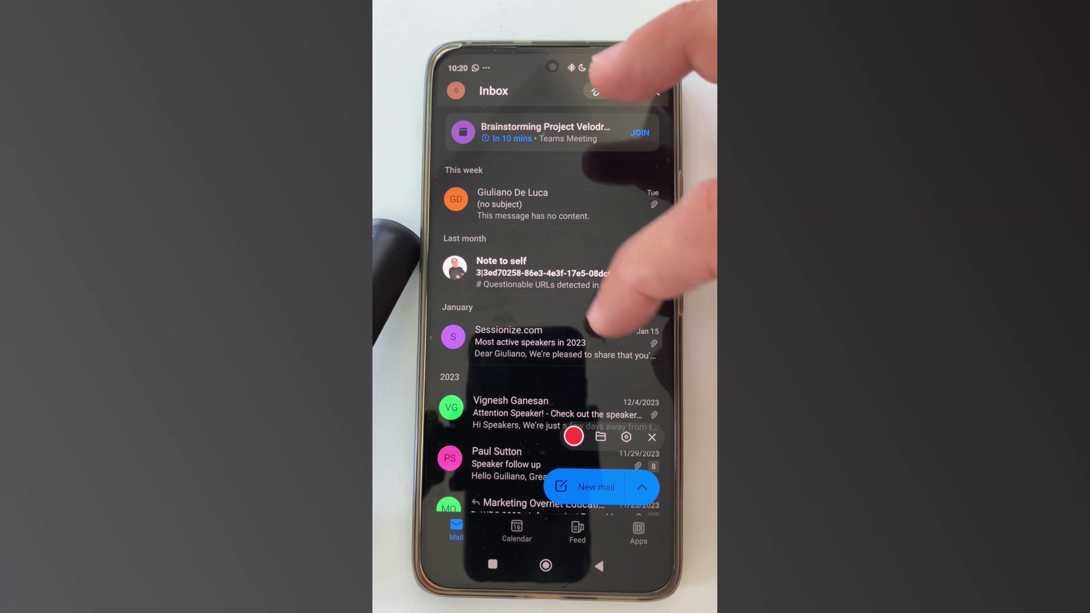
Step: Open the PNG attachment in 'Most active speakers in 2023' and review the allowed-apps list
left_click(545, 343)
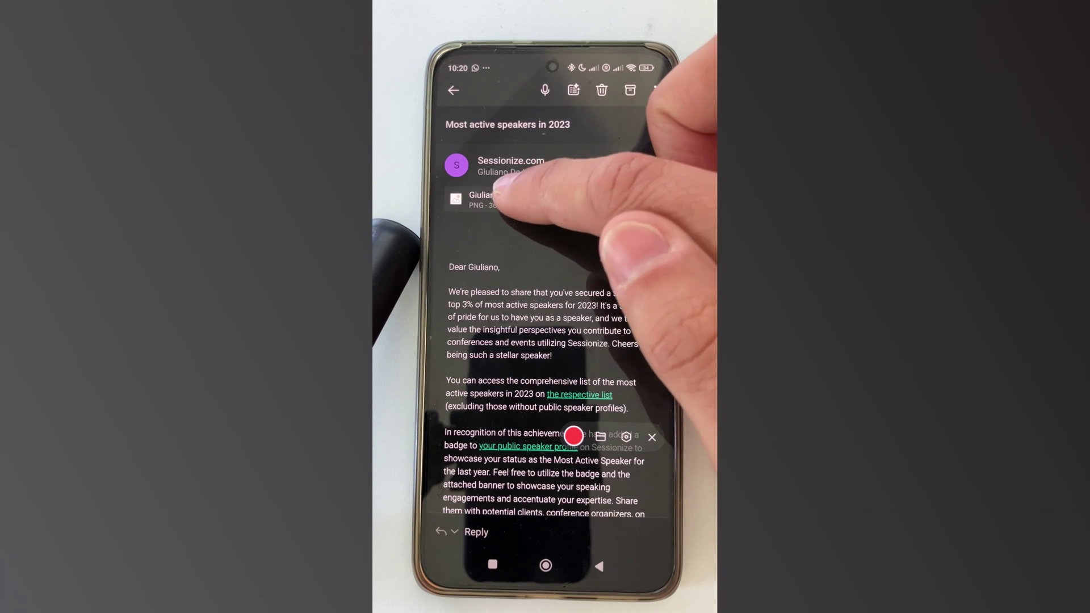
left_click(500, 193)
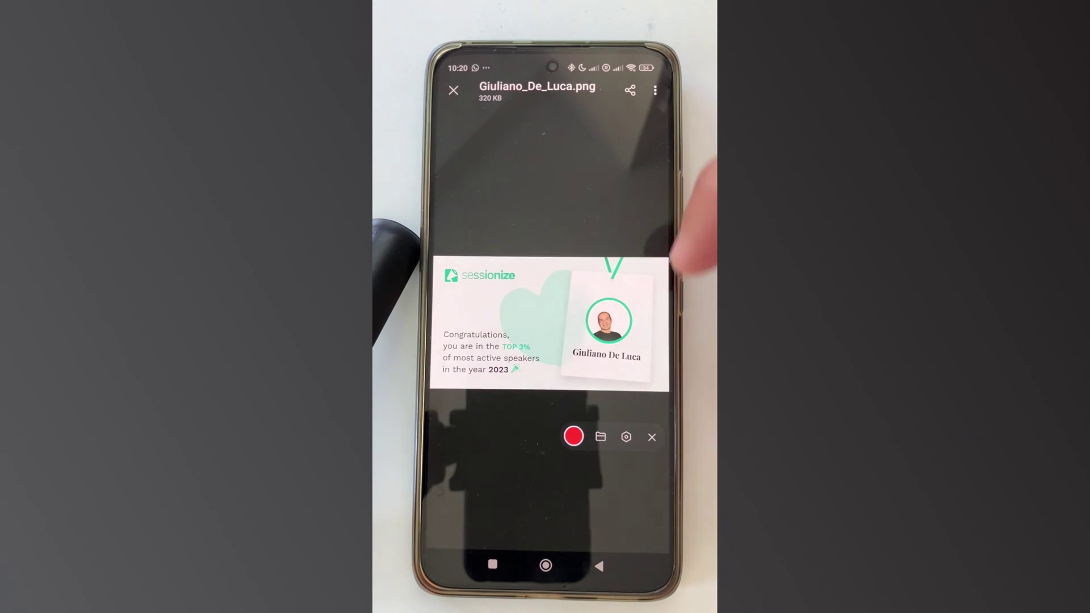
left_click(627, 88)
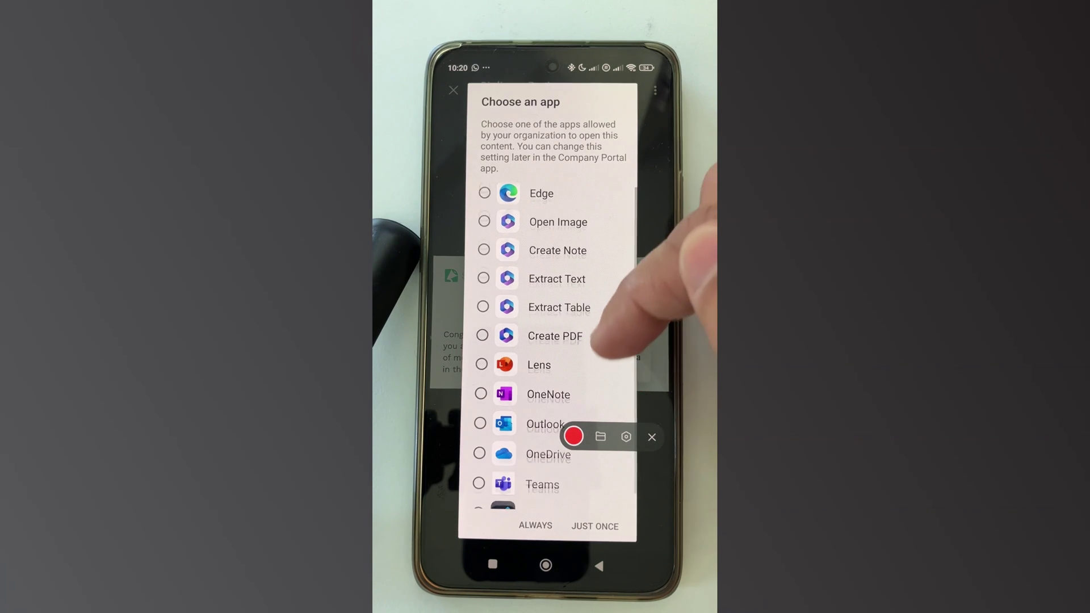
scroll(613, 391, "down", 1)
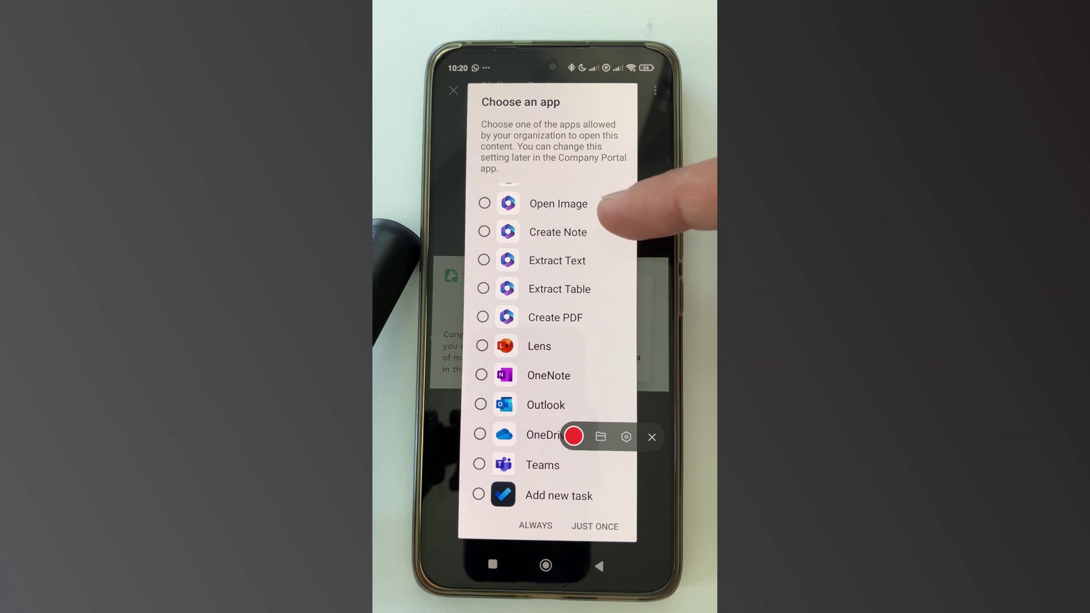
scroll(624, 341, "up", 1)
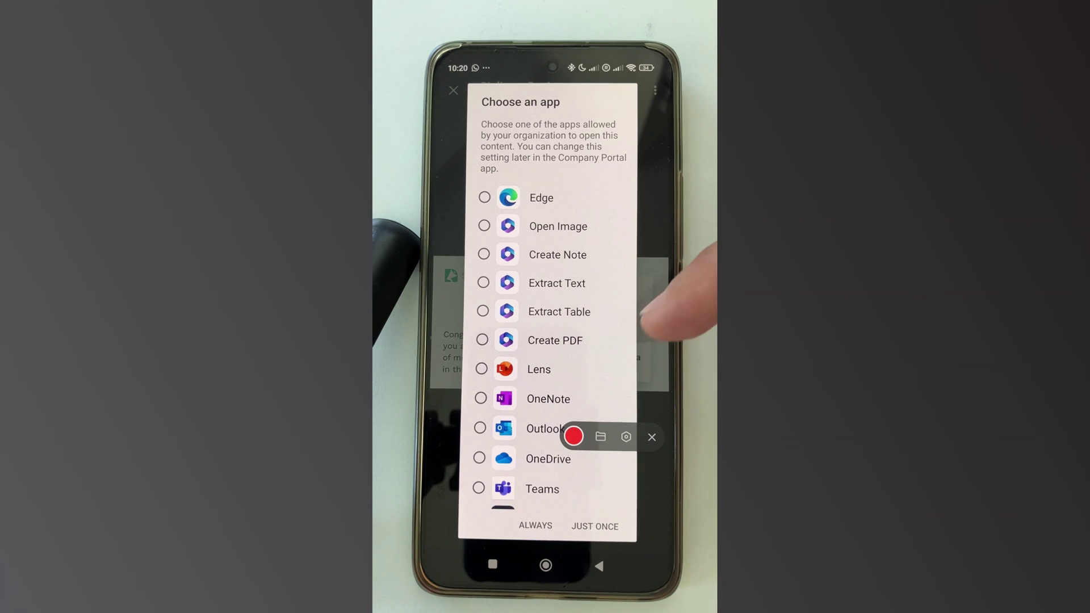
scroll(602, 318, "down", 1)
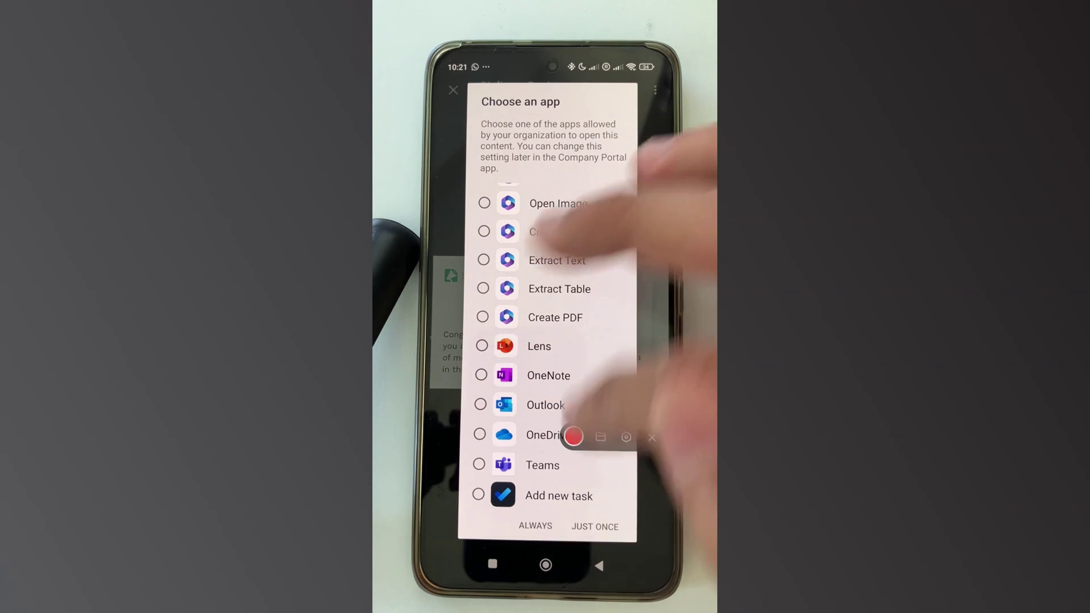
left_click(658, 238)
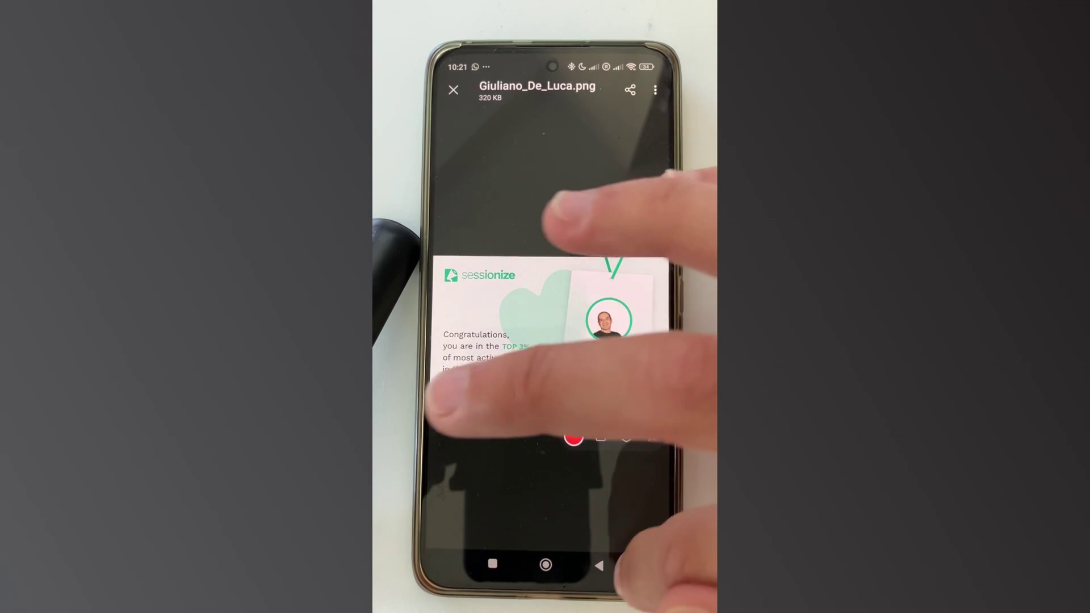
left_click_drag(664, 131, 590, 426)
Step: Try pasting the copied organization data into Google Translate, then return to the home screen
left_click(545, 564)
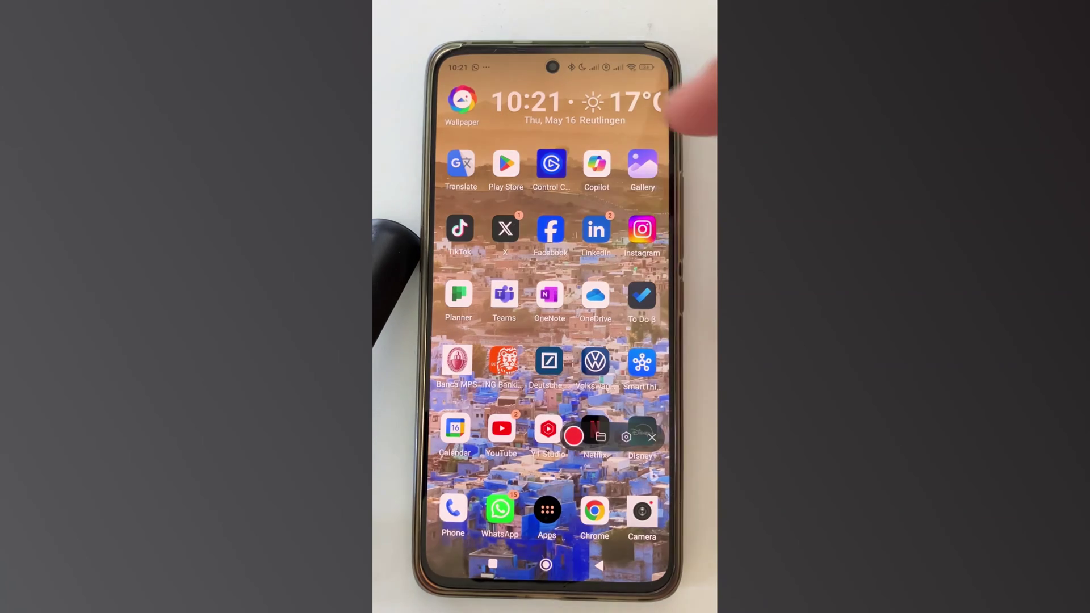
left_click(460, 164)
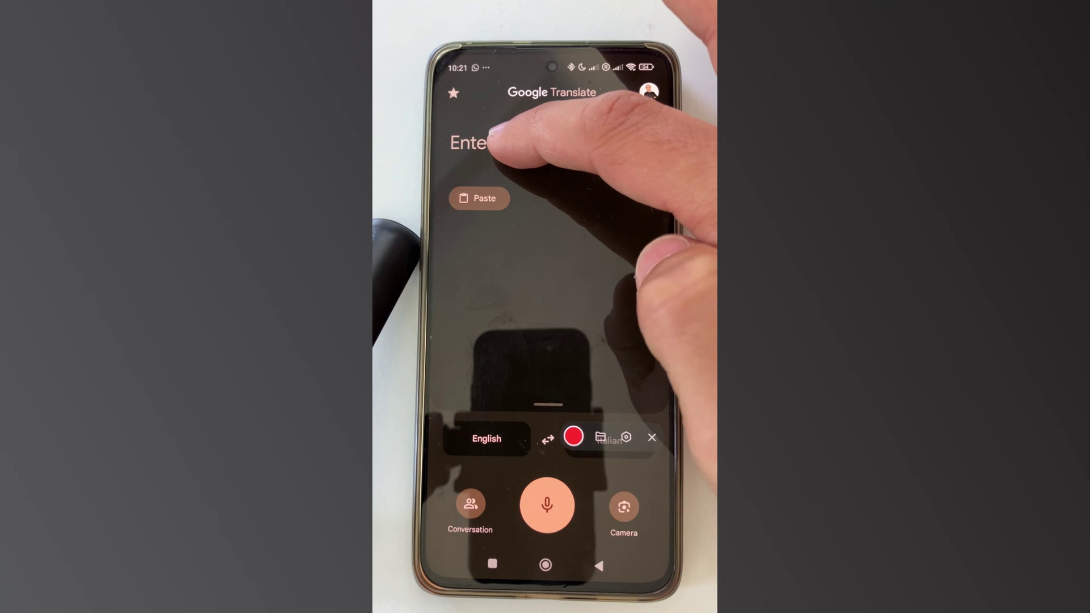
left_click(492, 142)
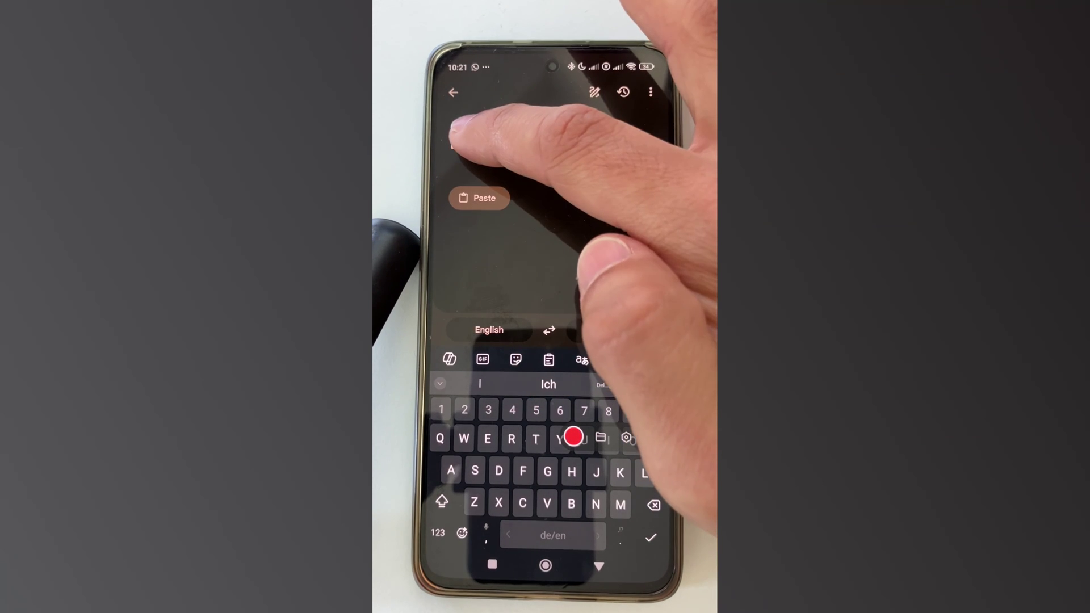
left_click(454, 142)
left_click(445, 195)
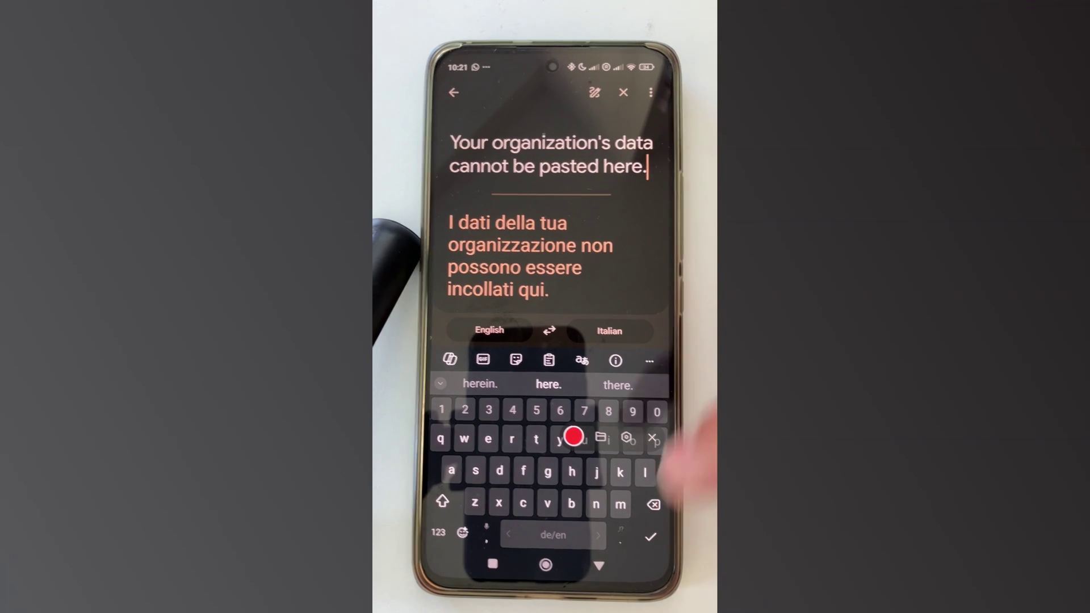
left_click(599, 565)
left_click(545, 565)
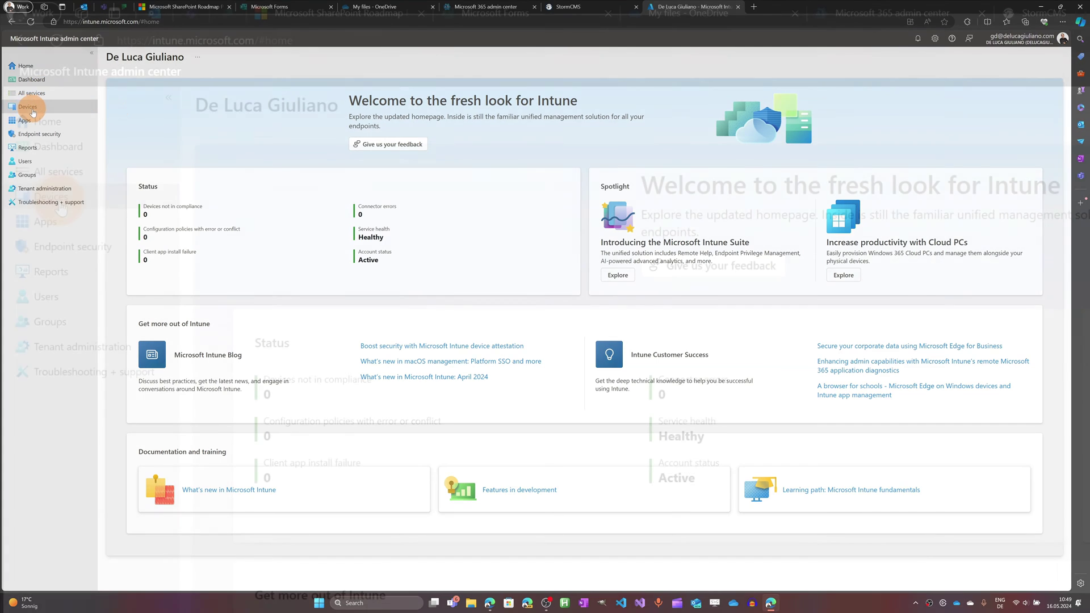
left_click(84, 203)
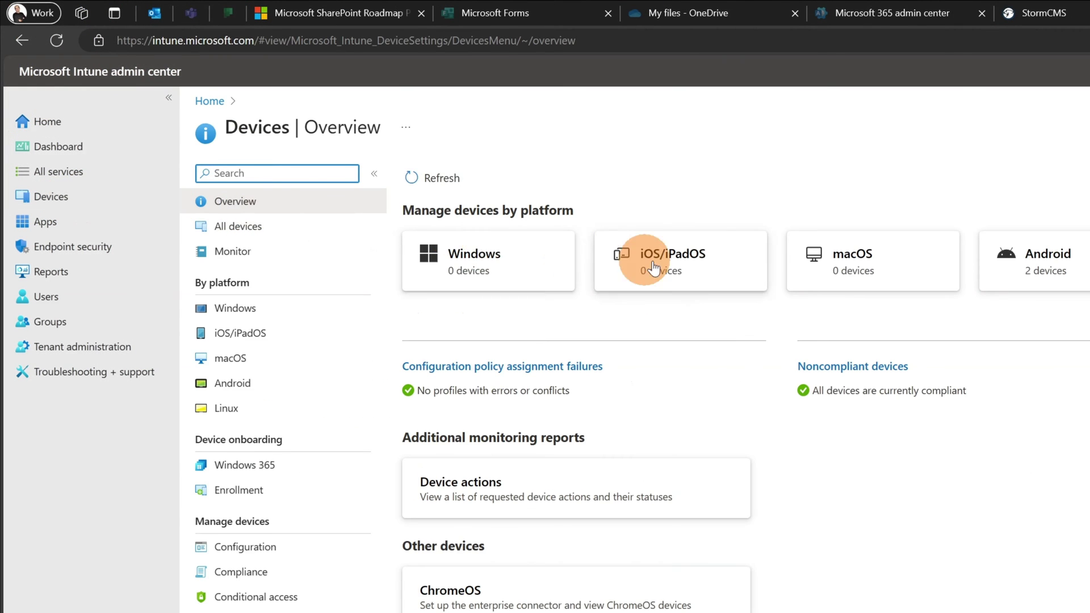
left_click(1009, 272)
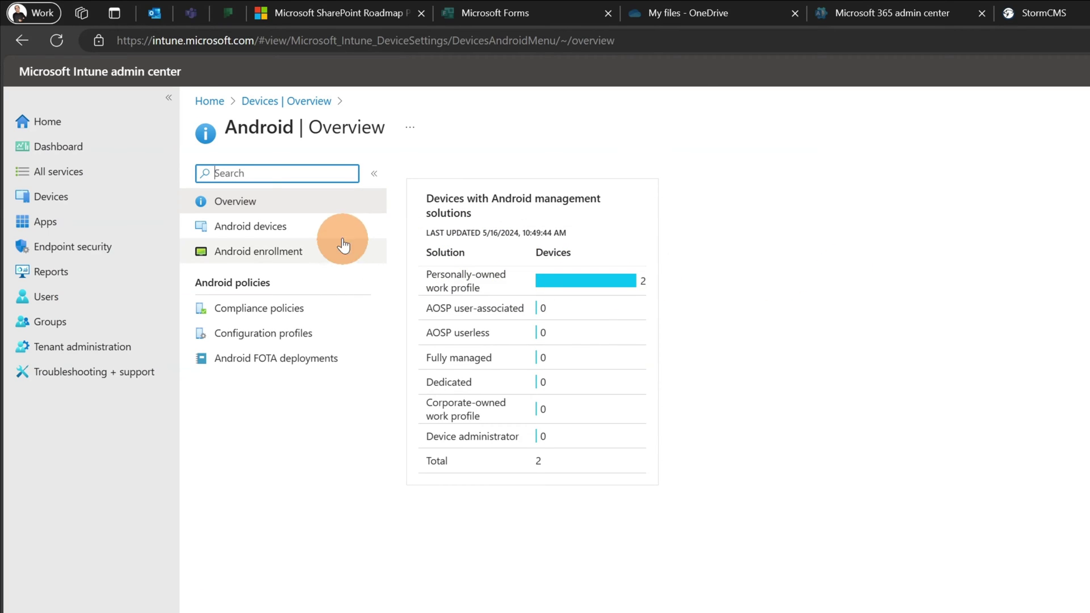
left_click(298, 227)
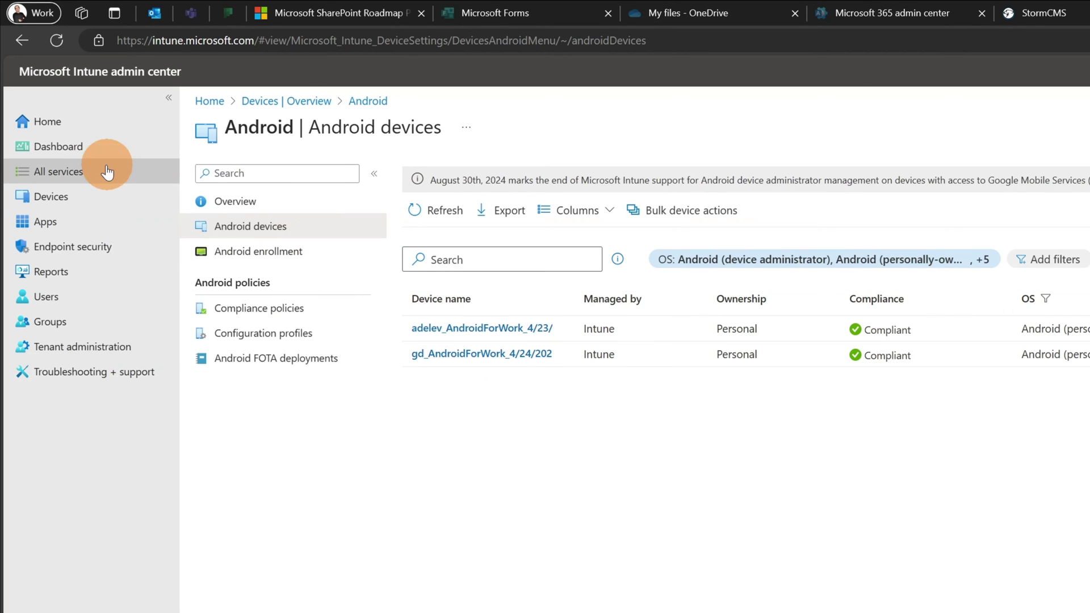
left_click(45, 119)
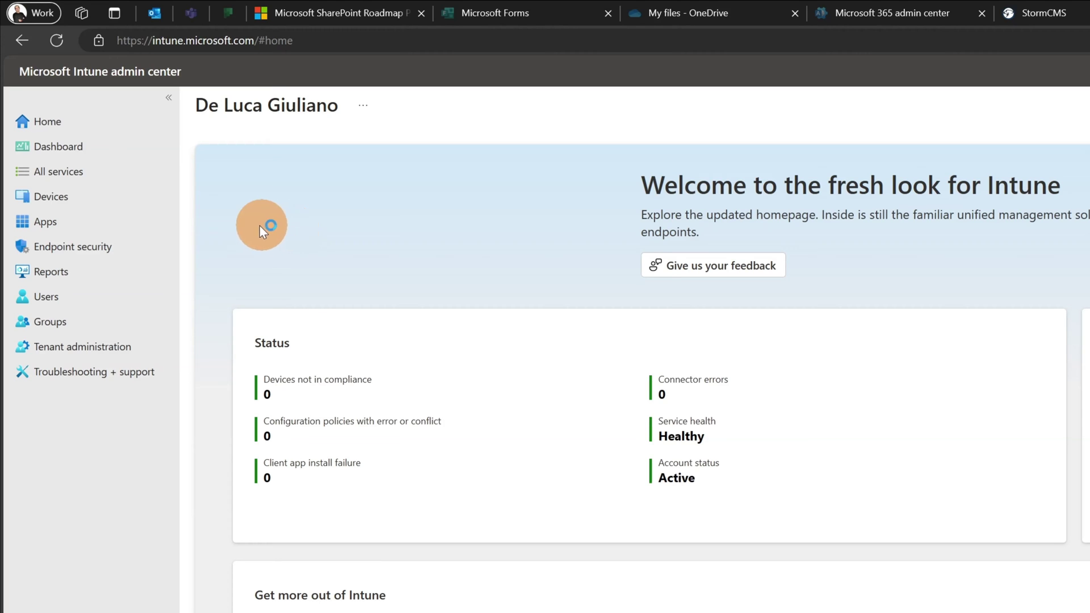
Step: Navigate to Apps > App protection policies in the Intune admin center
left_click(67, 221)
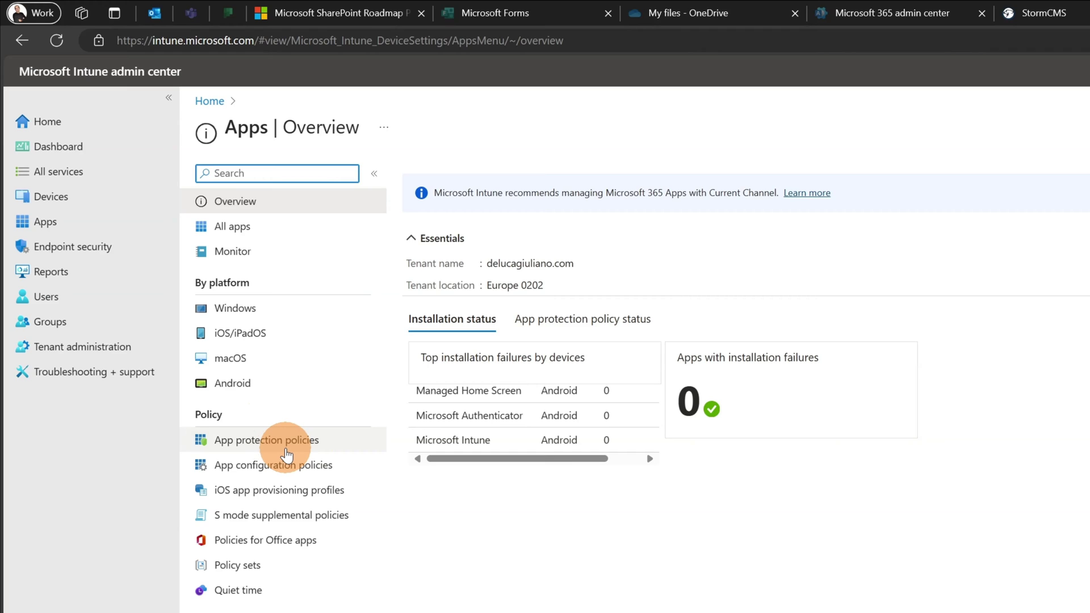
left_click(286, 454)
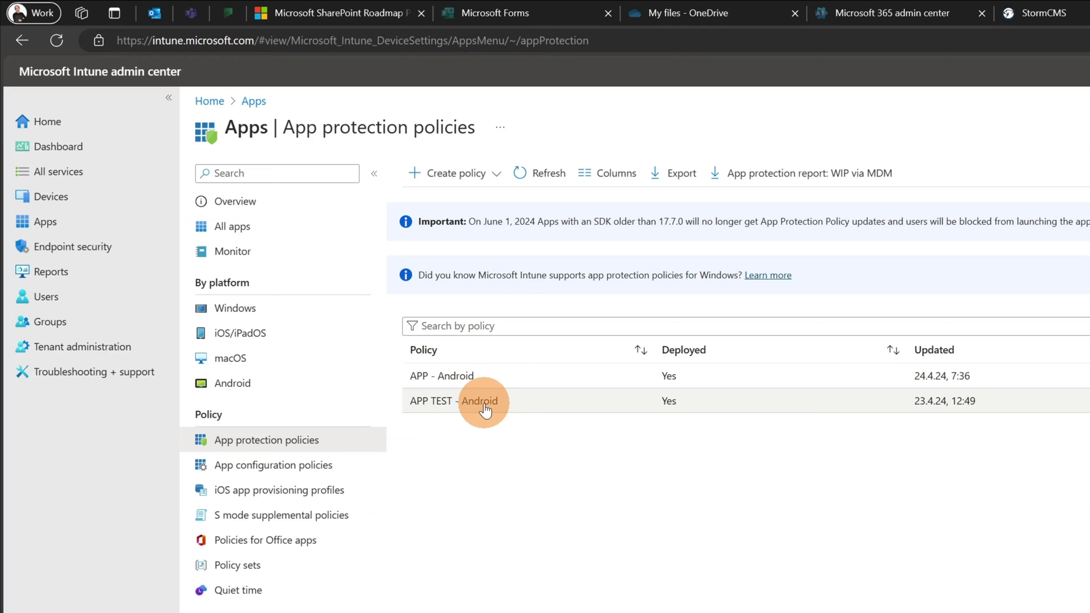
Step: Open the APP TEST - Android policy and show its Properties page
left_click(454, 406)
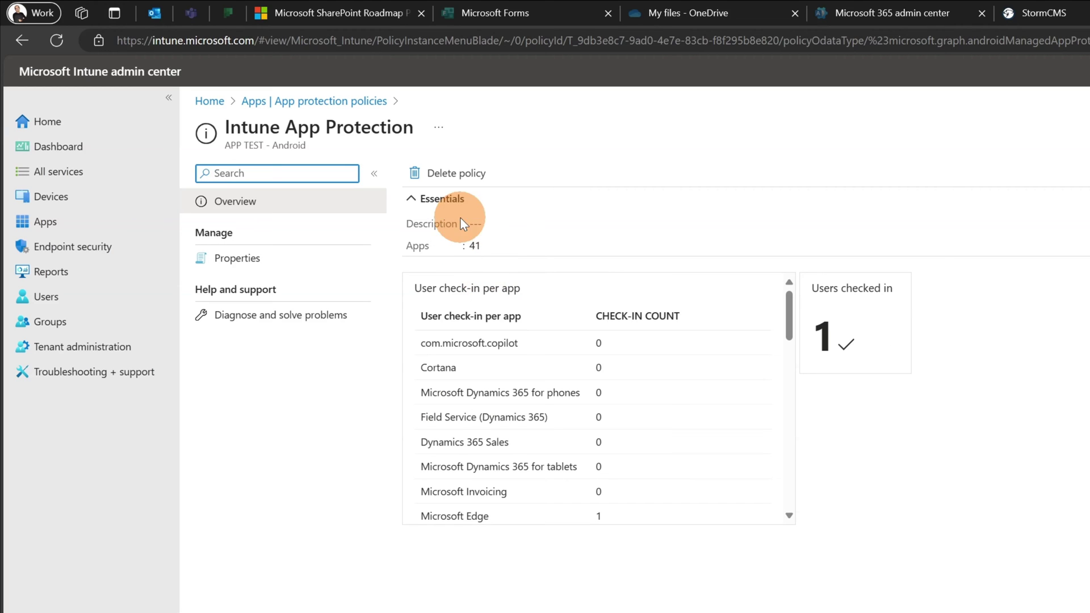
left_click(875, 348)
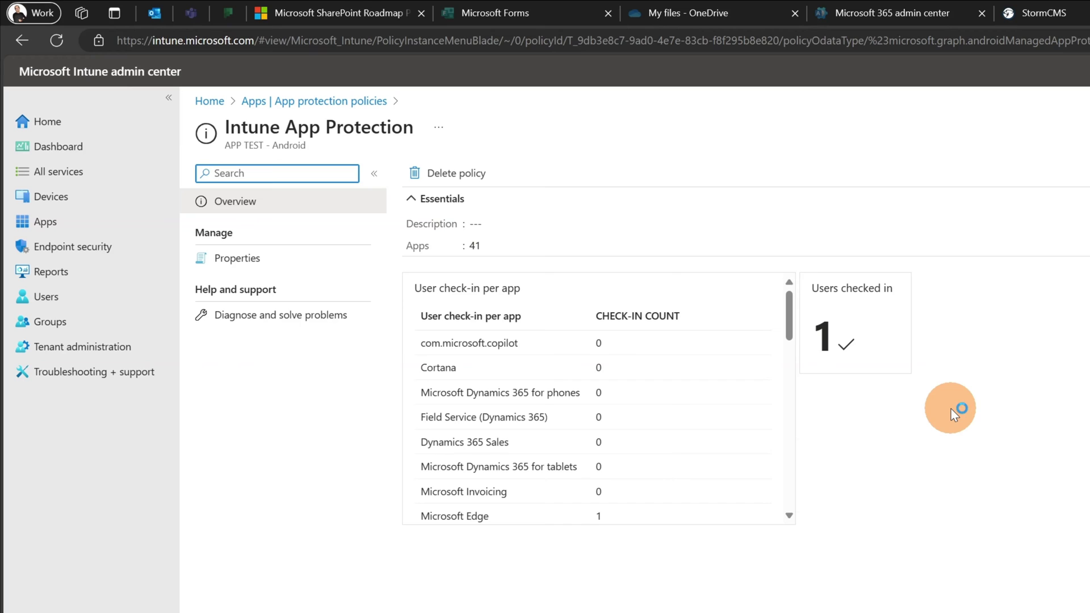
left_click(265, 260)
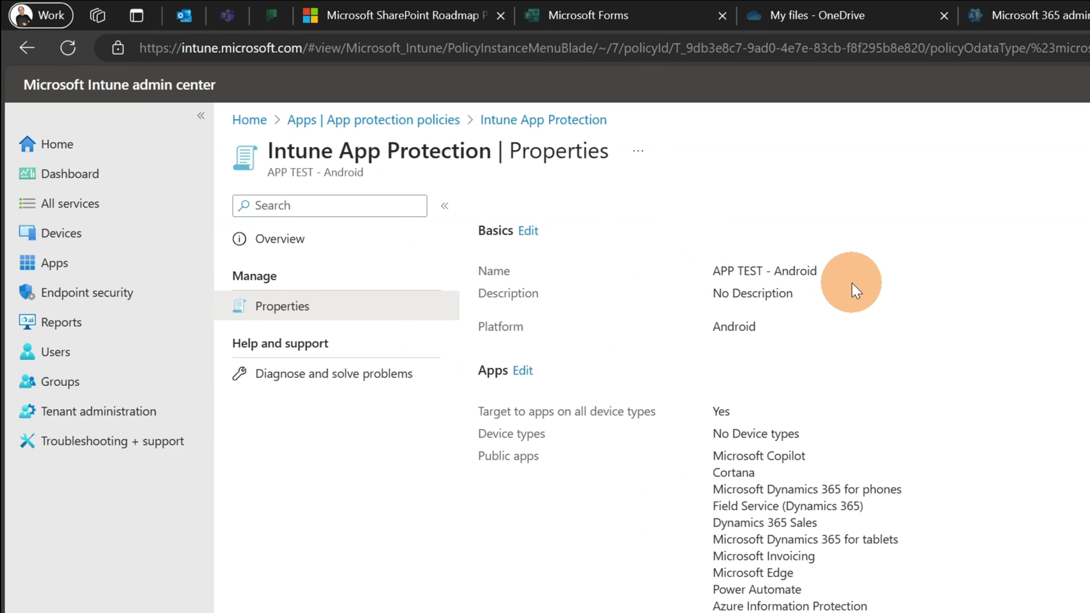
Step: Review the policy's apps, data protection and access settings, then edit its Basics
scroll(831, 373, "down", 10)
scroll(990, 444, "down", 10)
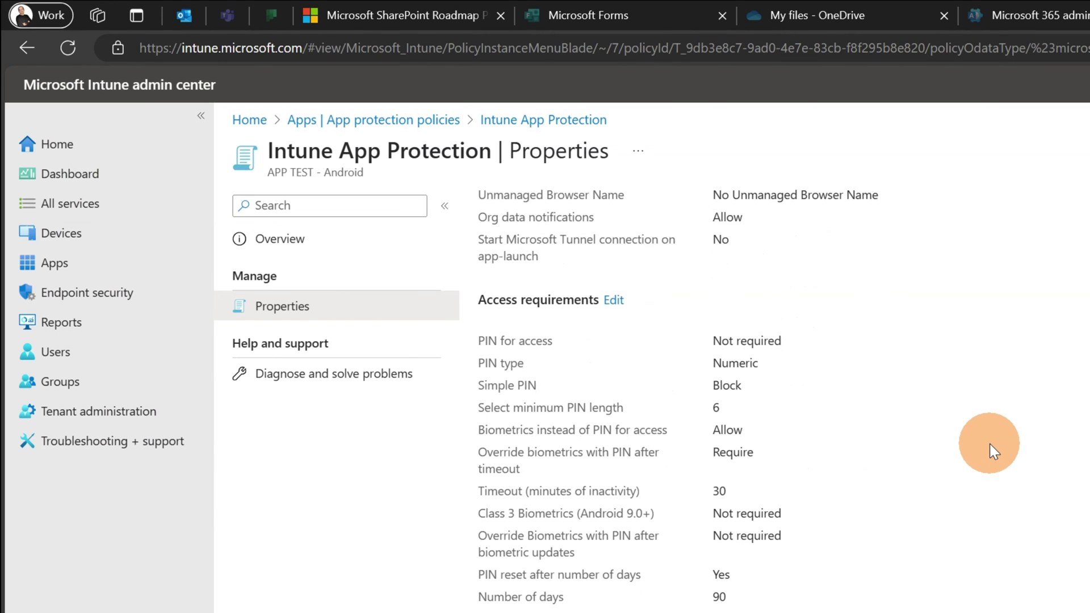
scroll(990, 444, "up", 20)
scroll(993, 426, "up", 1)
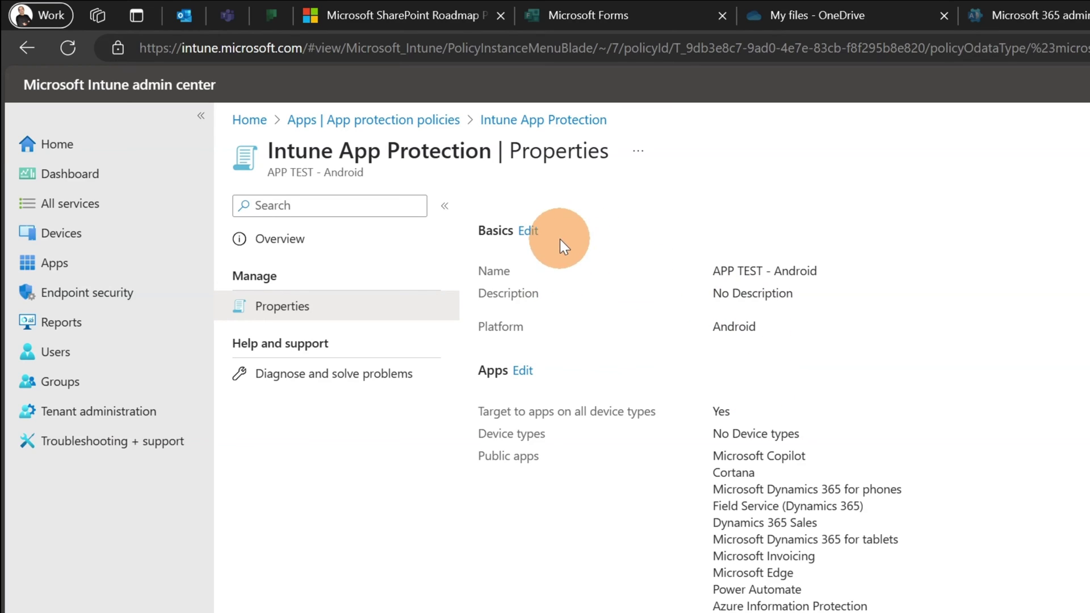
scroll(675, 397, "down", 20)
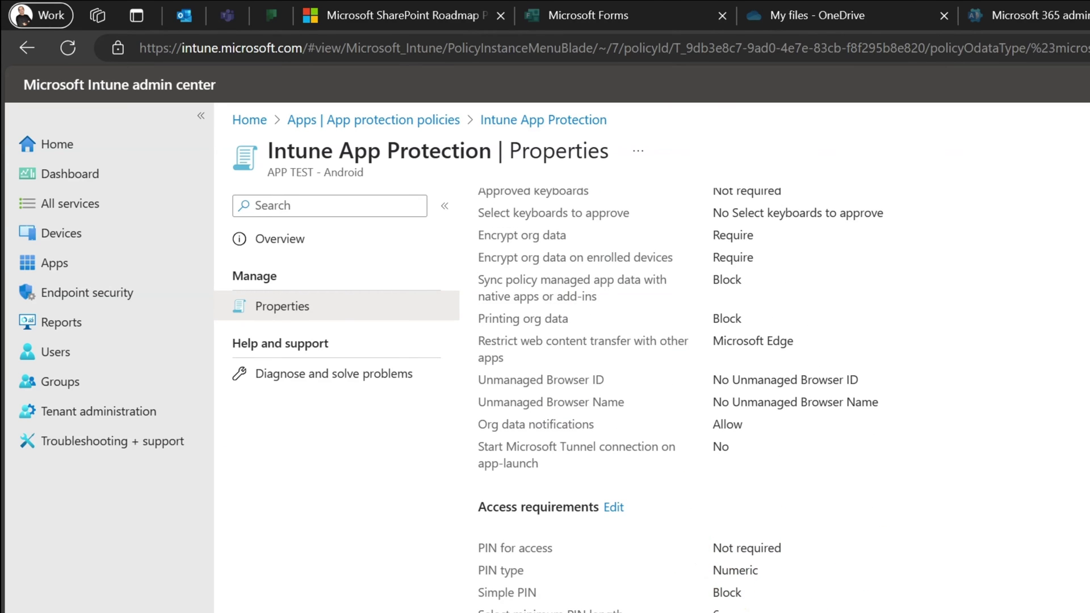
scroll(675, 397, "down", 3)
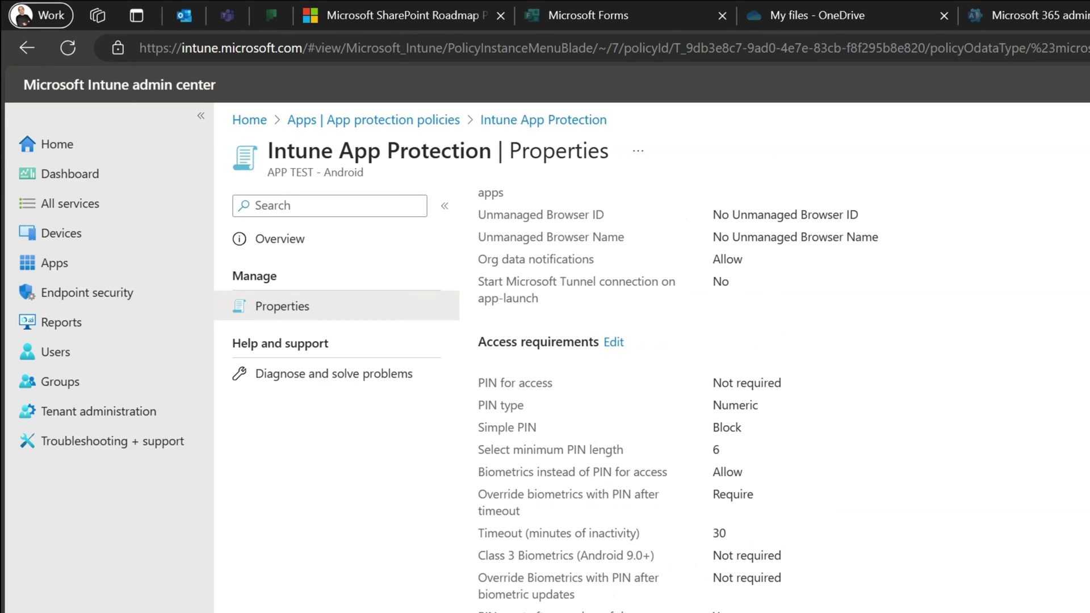
scroll(676, 397, "up", 20)
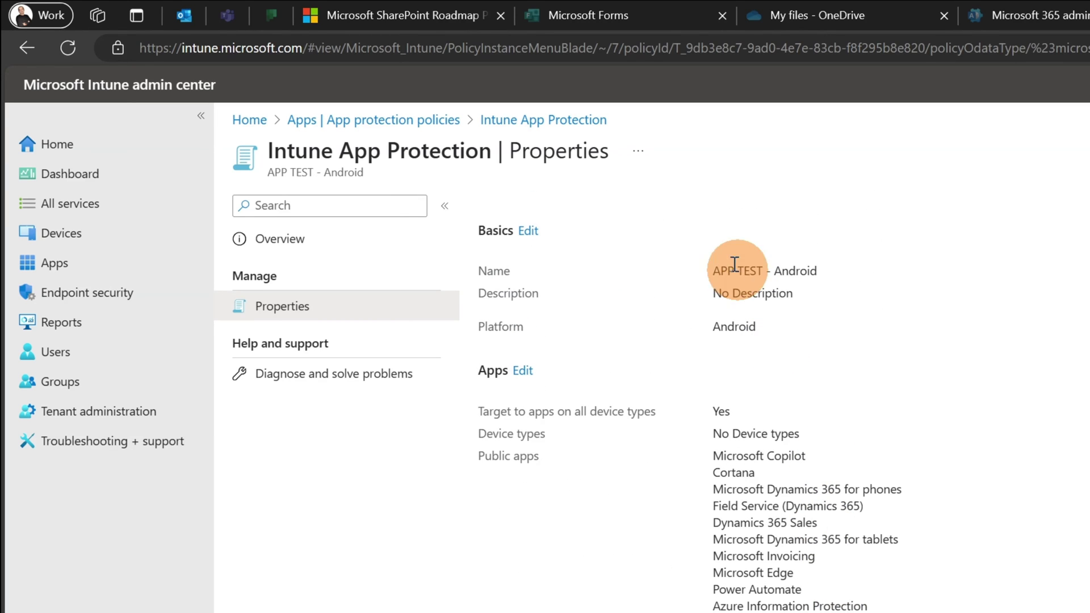
left_click(526, 230)
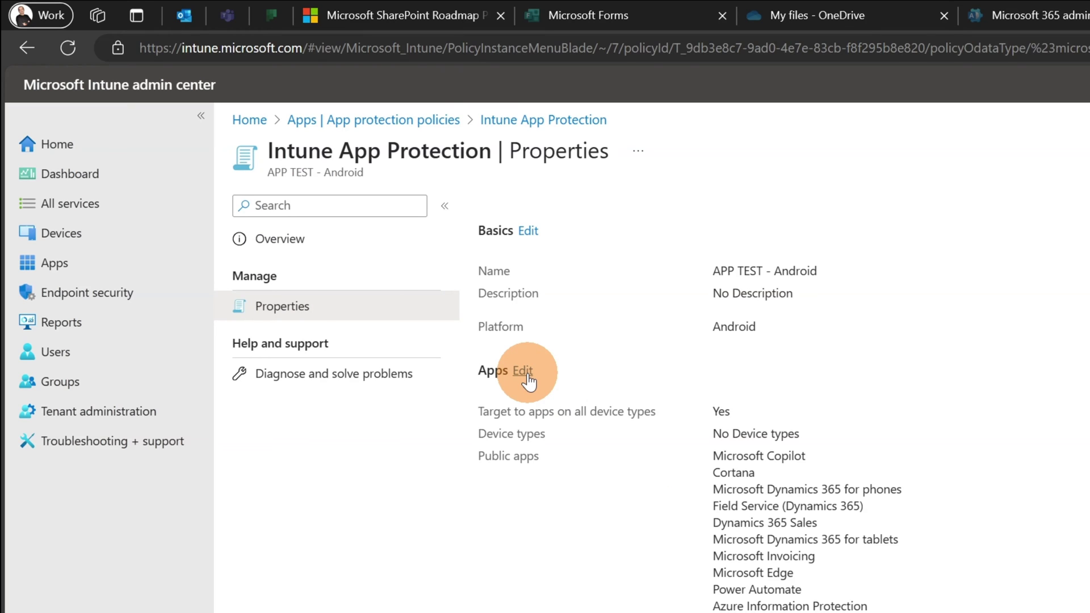
Step: Edit the Apps targeting, keep Target policy to at Selected apps, and review the Public apps
left_click(523, 371)
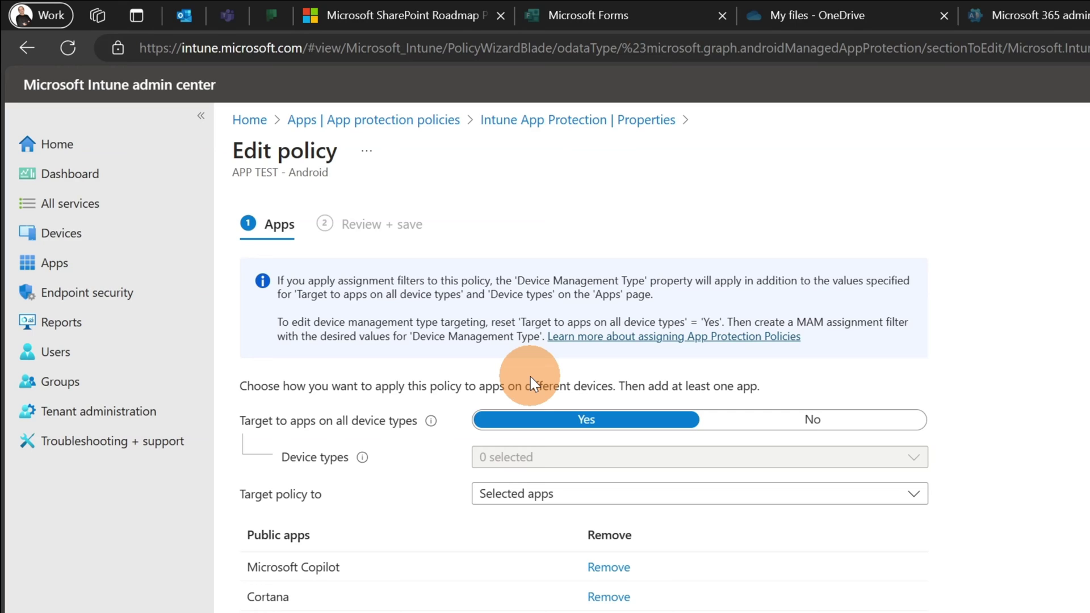
scroll(379, 494, "down", 3)
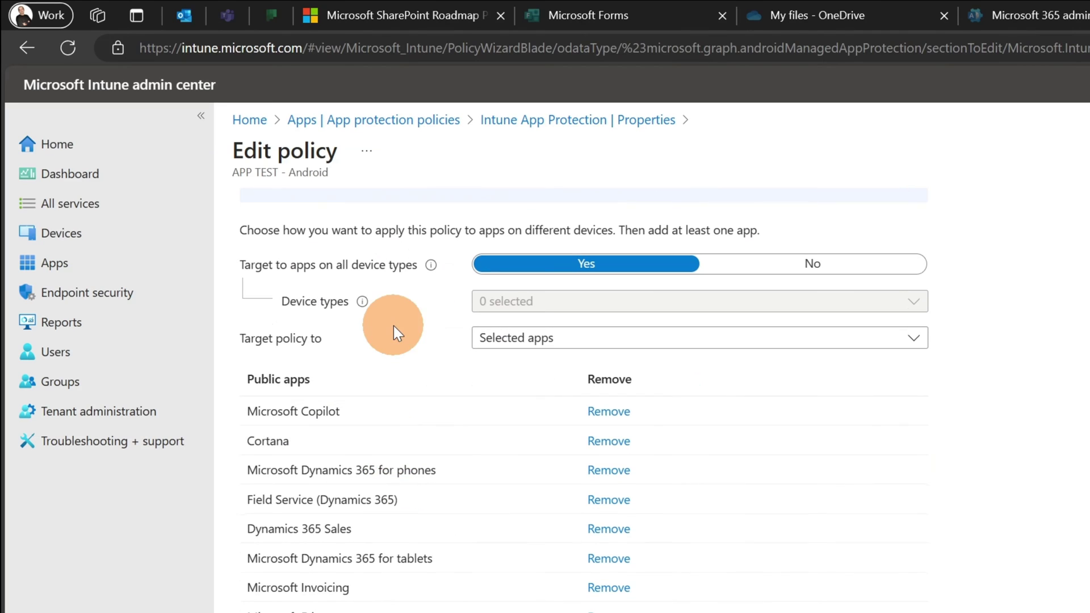
left_click(591, 337)
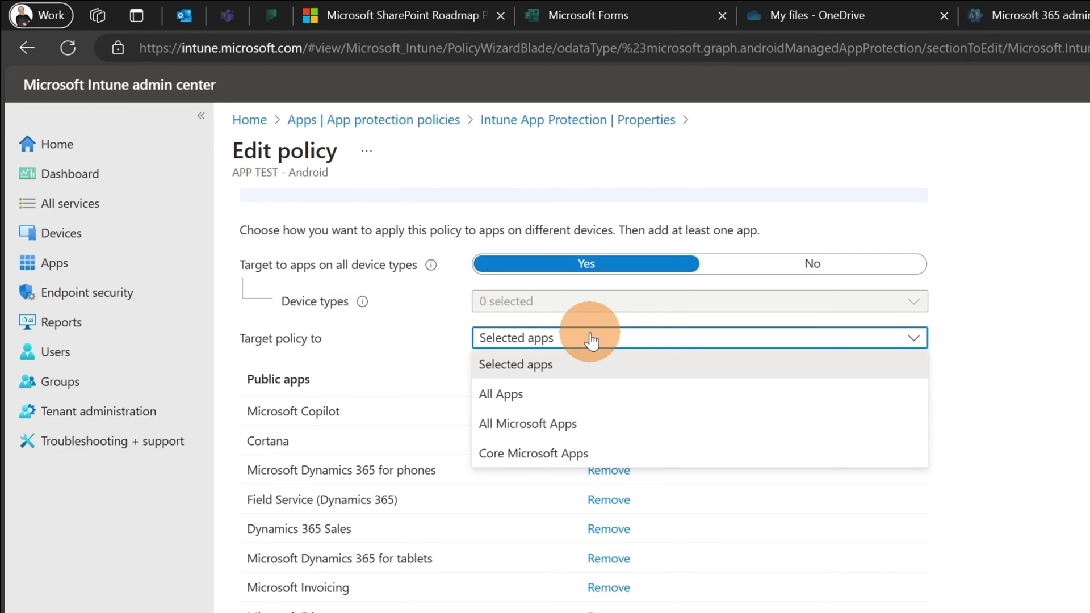
left_click(1027, 366)
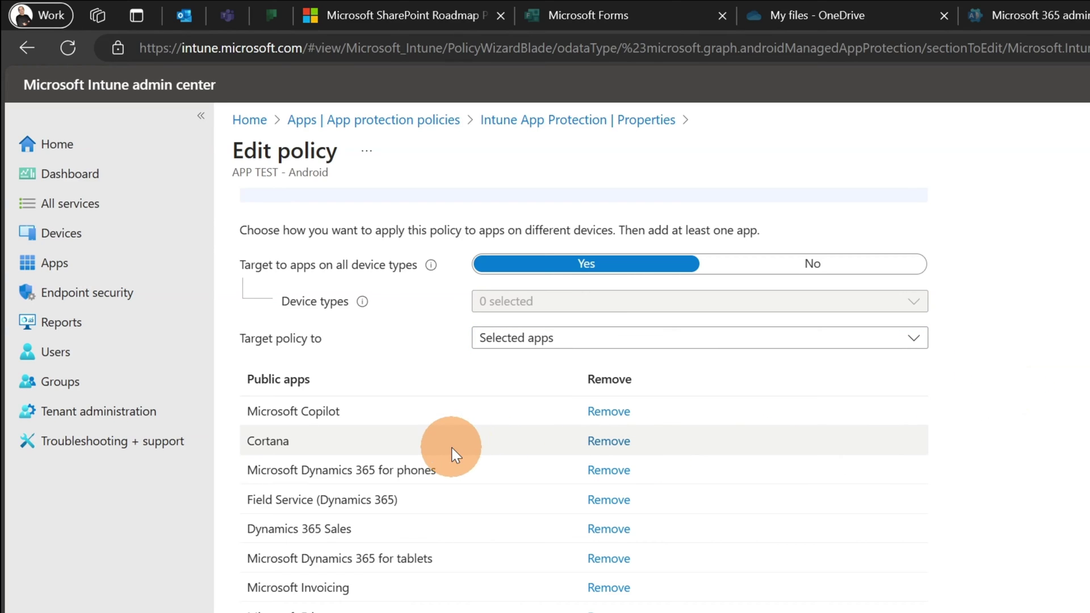
scroll(420, 437, "down", 1)
scroll(420, 438, "down", 1)
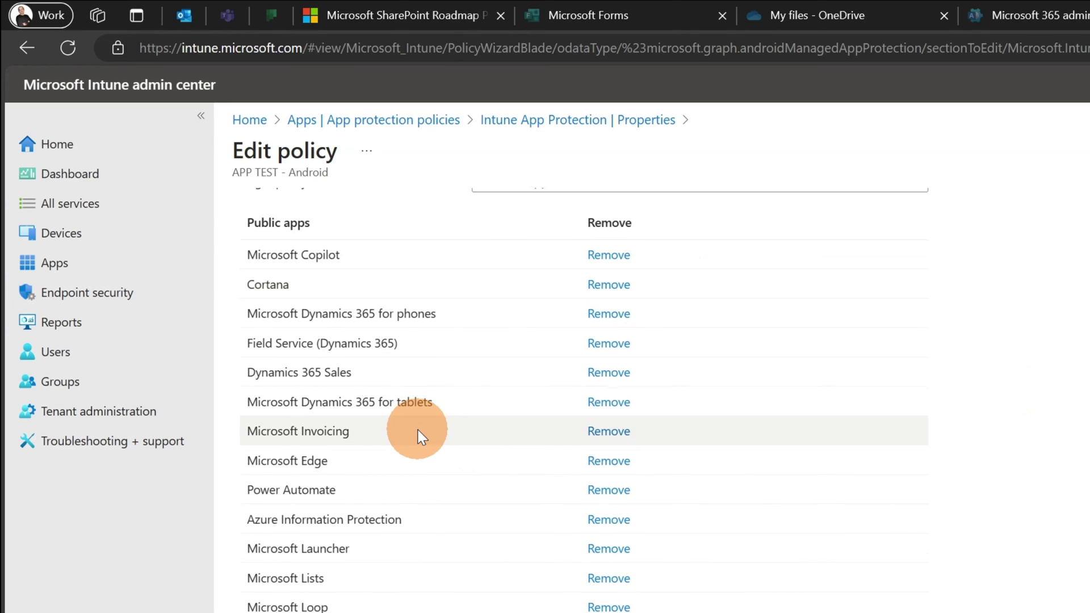
scroll(414, 503, "down", 2)
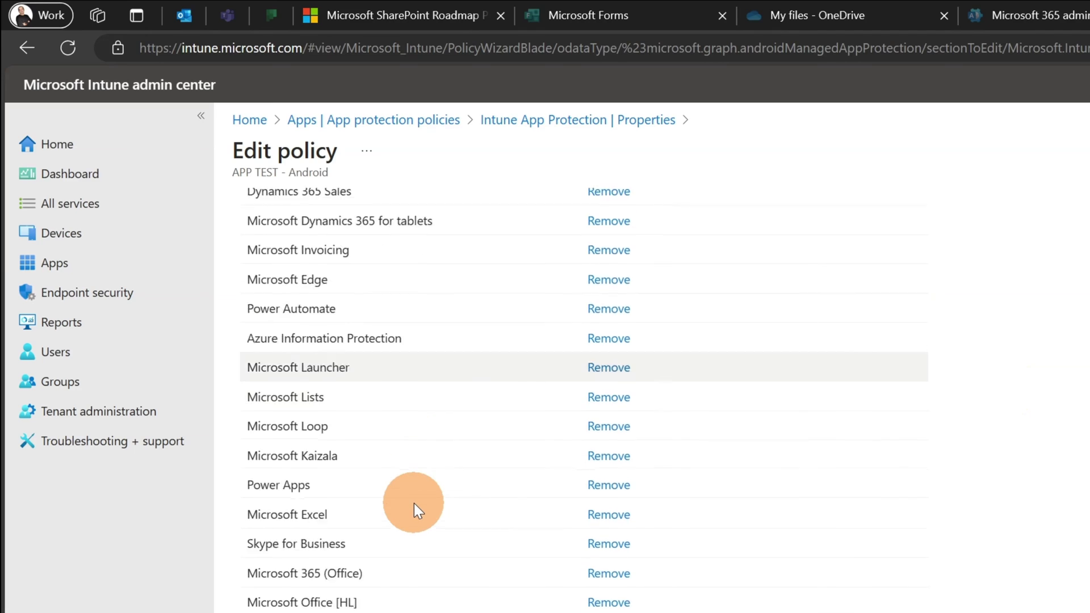
scroll(413, 503, "down", 2)
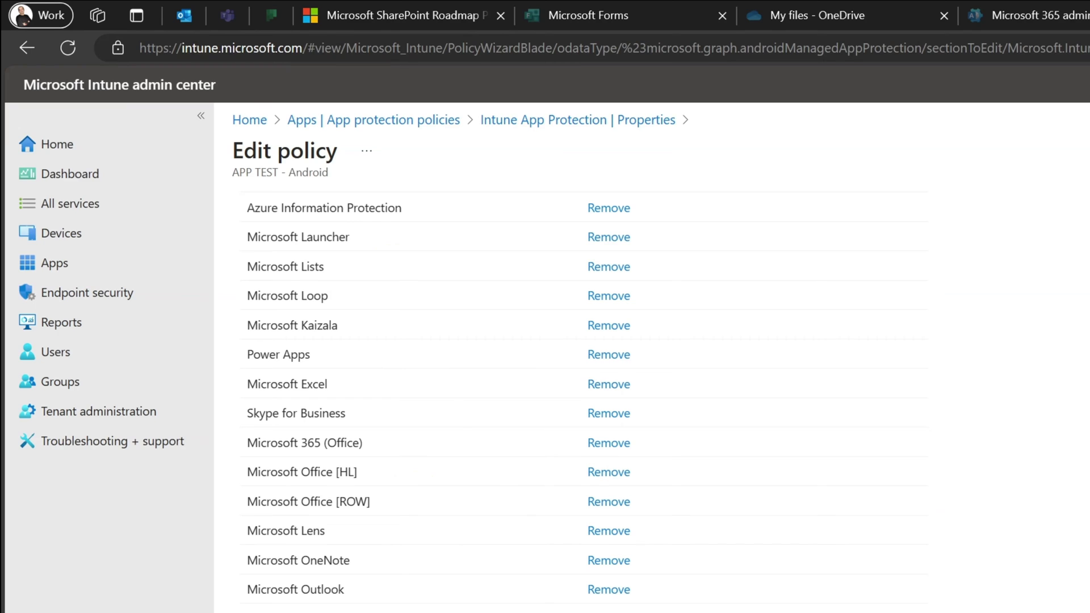
scroll(568, 398, "down", 1)
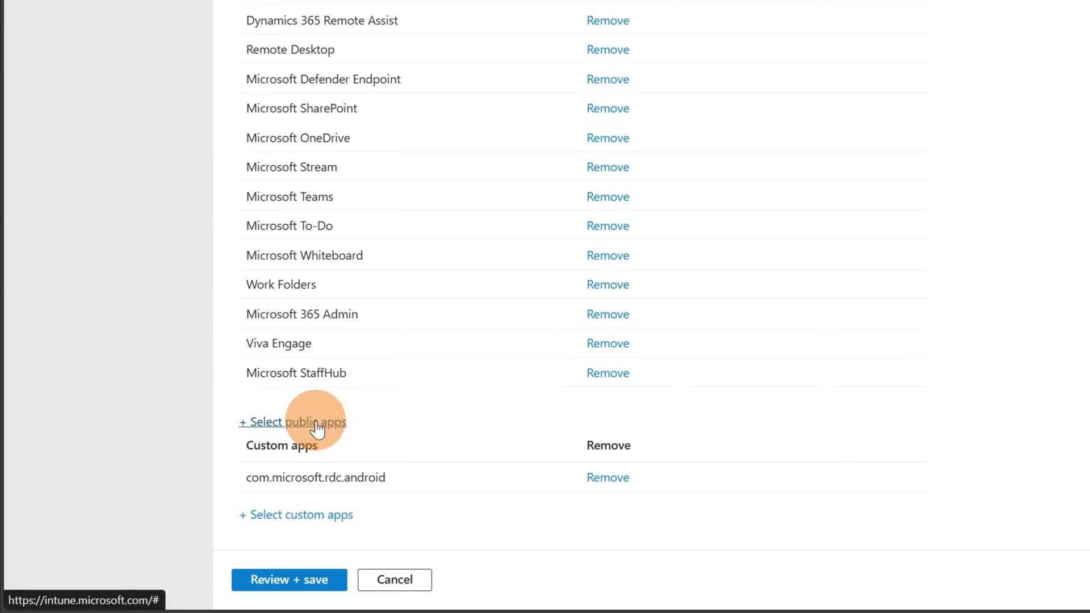
Step: Browse the Select apps to target list, close it without adding apps, and scroll to Data protection
left_click(348, 427)
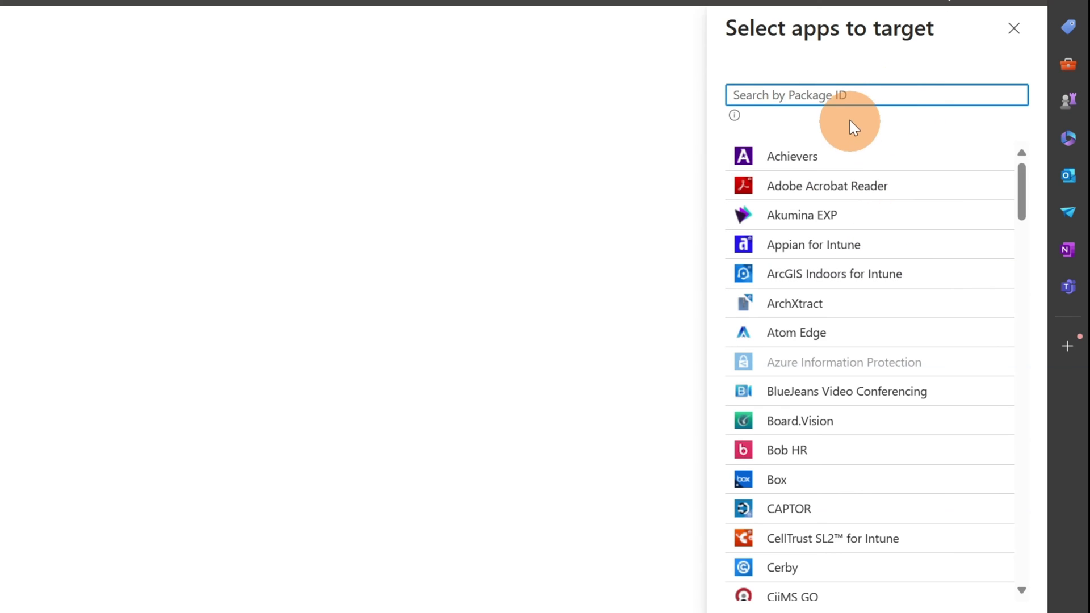
scroll(860, 265, "down", 3)
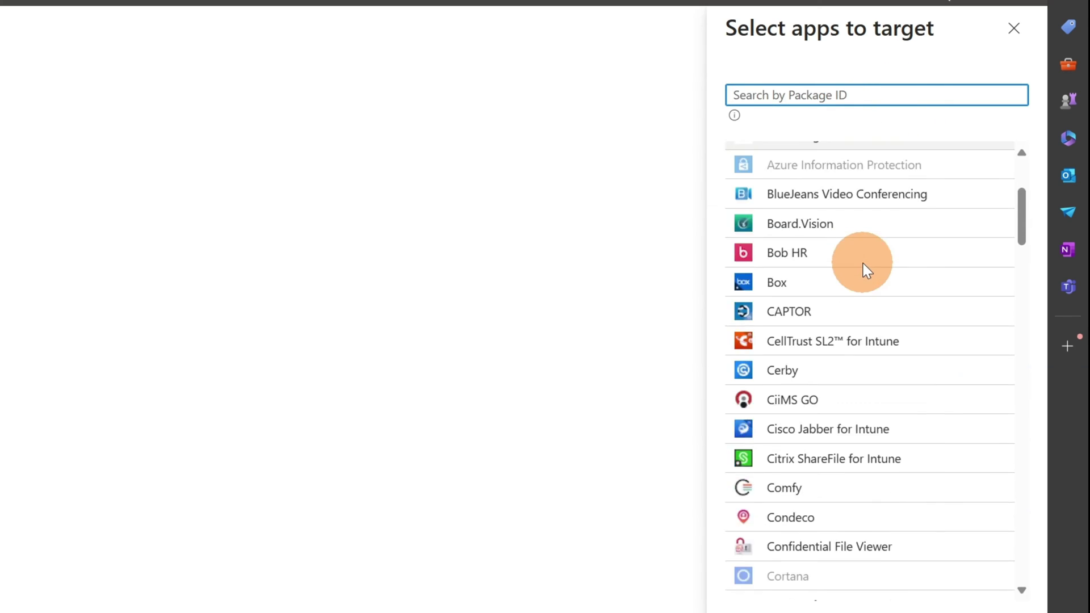
scroll(863, 263, "down", 3)
scroll(866, 262, "down", 8)
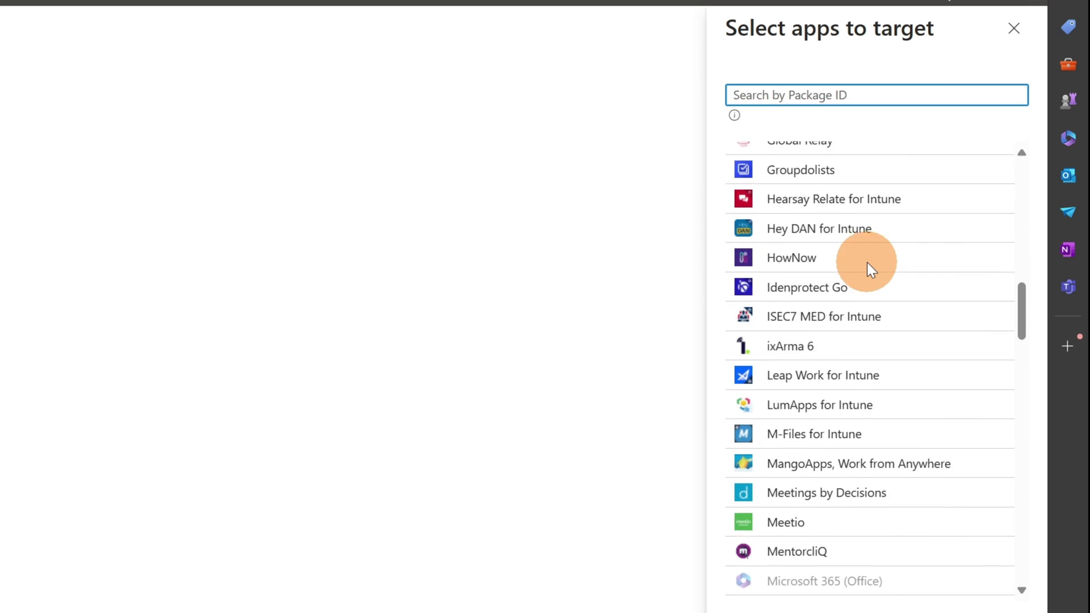
scroll(867, 262, "down", 18)
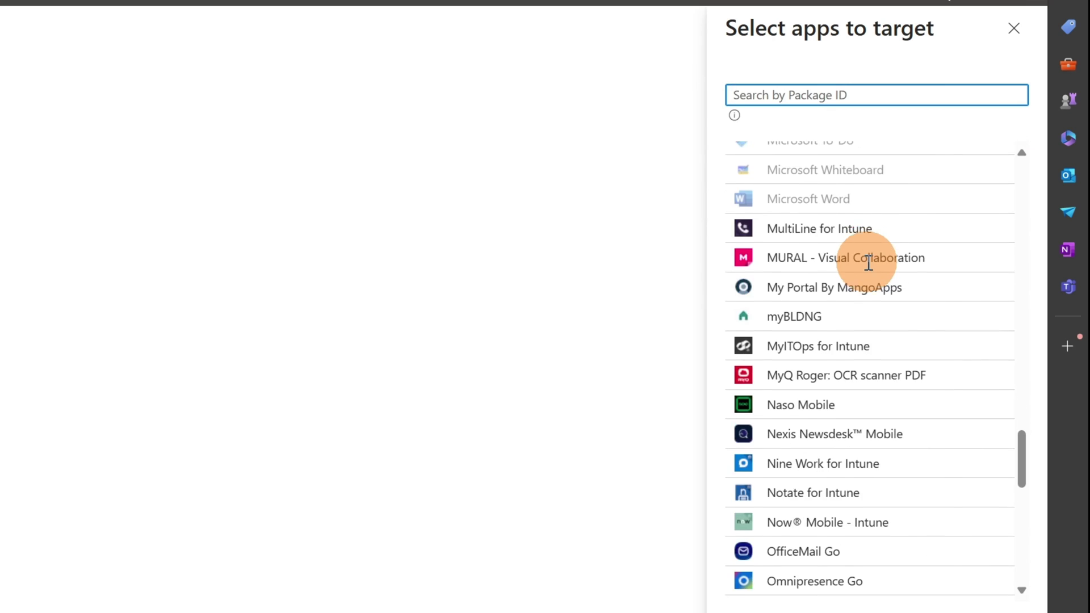
scroll(867, 263, "down", 10)
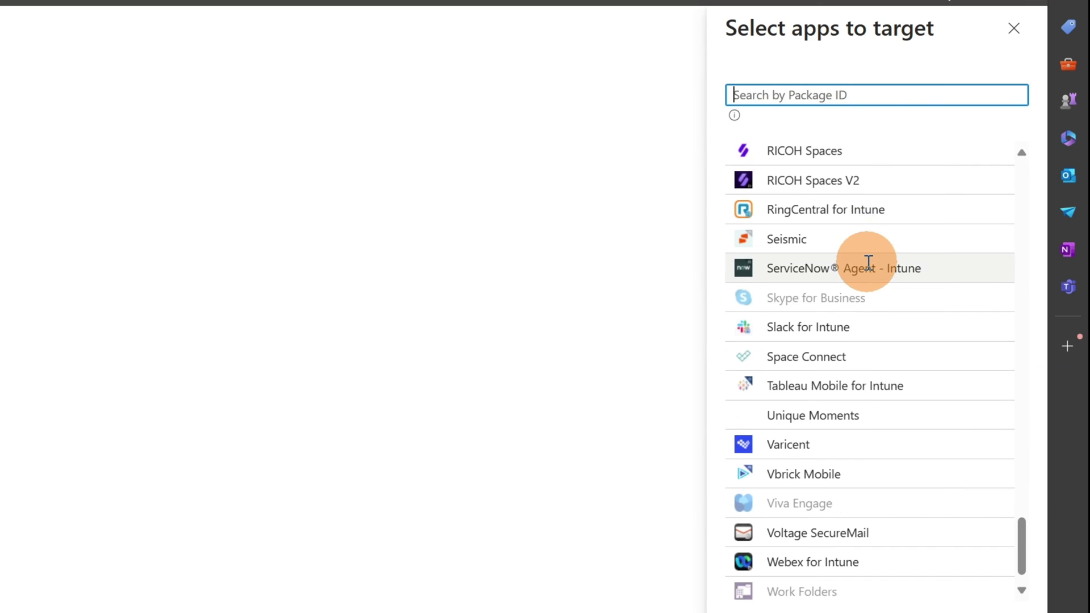
scroll(868, 262, "down", 1)
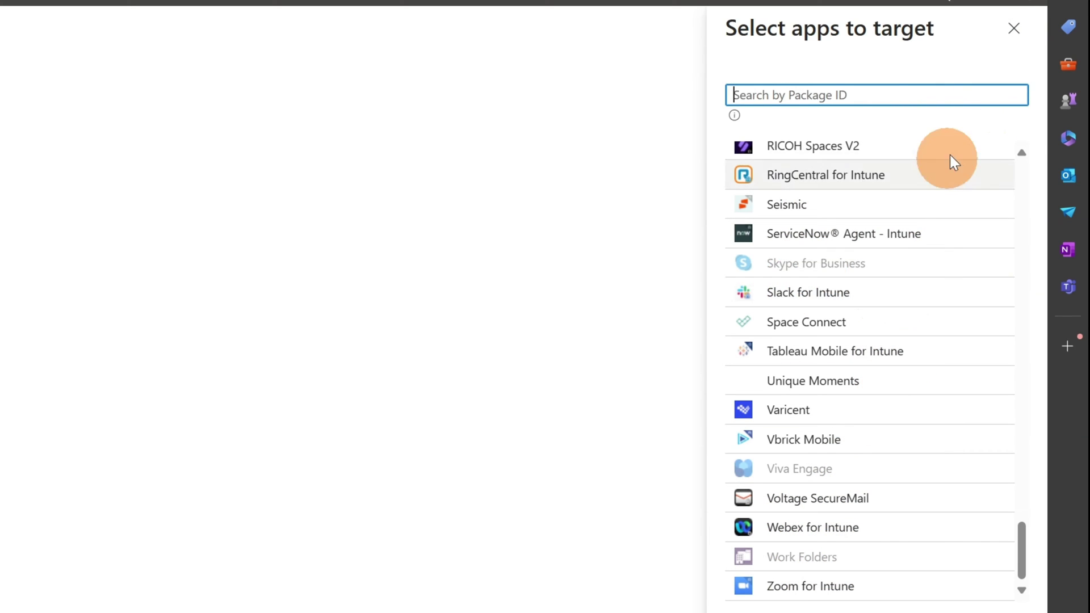
left_click(1011, 35)
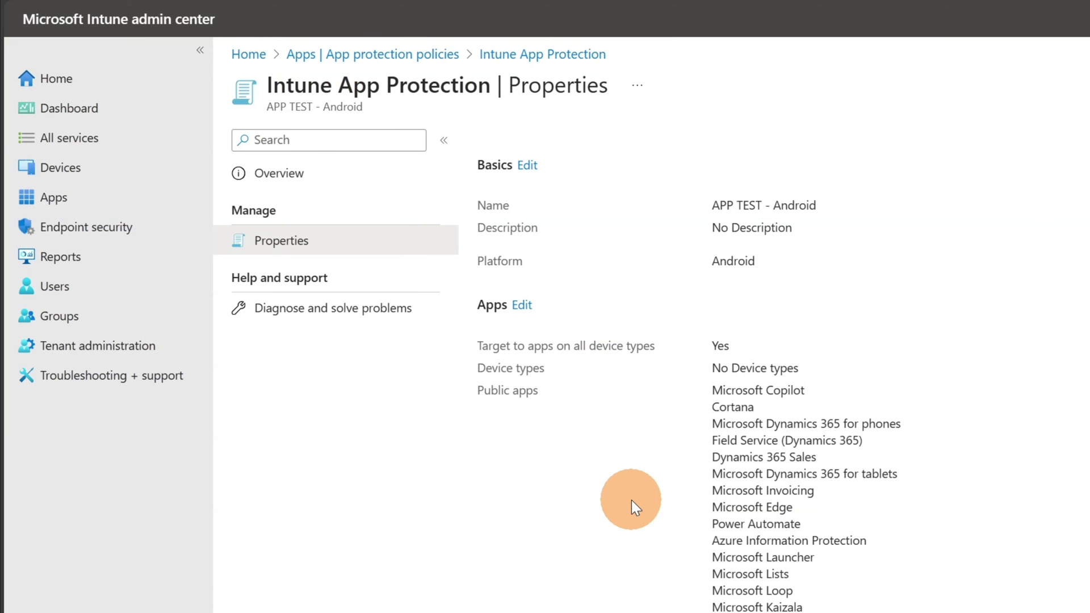
scroll(631, 499, "down", 10)
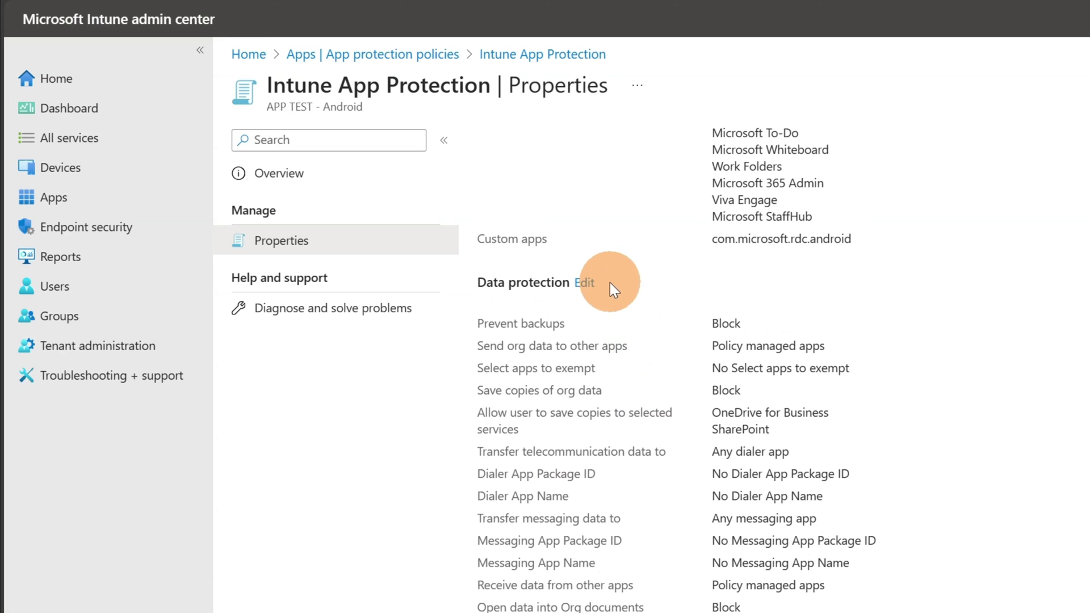
Step: Edit Data protection, keeping Send org data to other apps at Policy managed apps
left_click(580, 284)
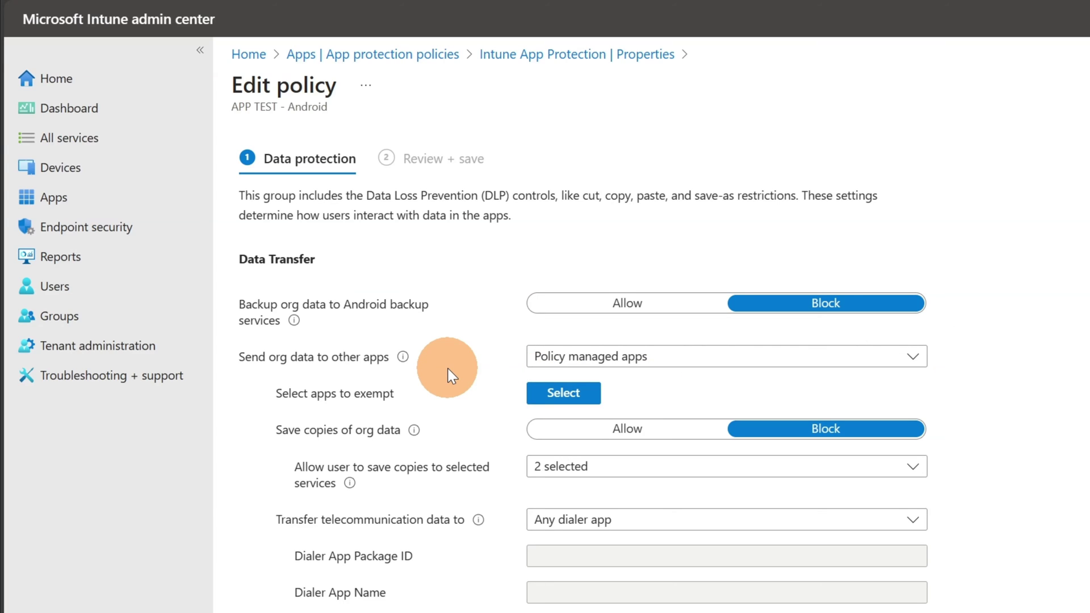
left_click(608, 358)
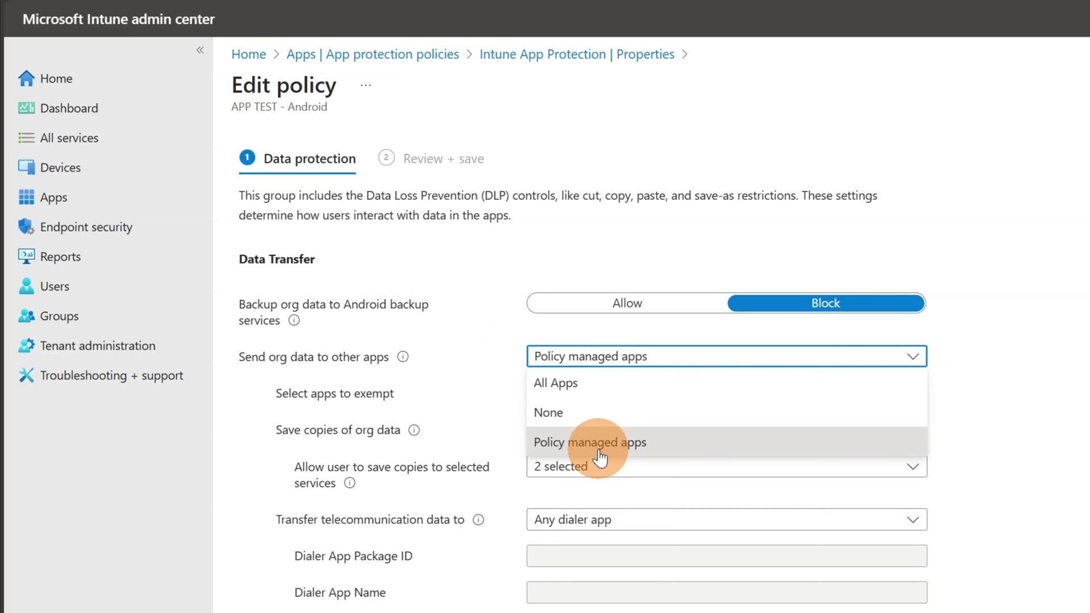
left_click(500, 346)
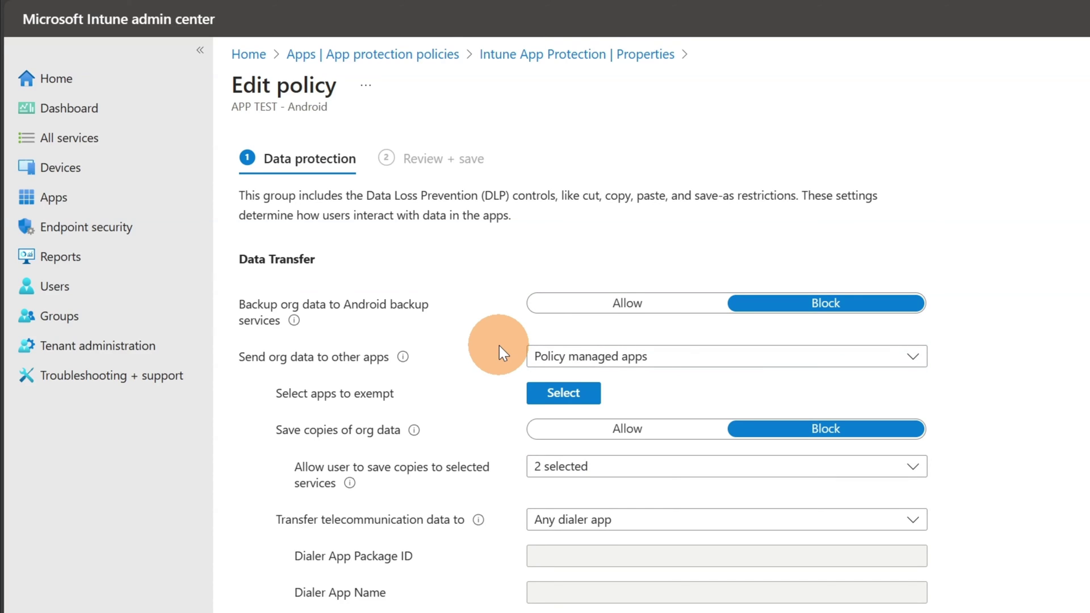
scroll(499, 345, "down", 3)
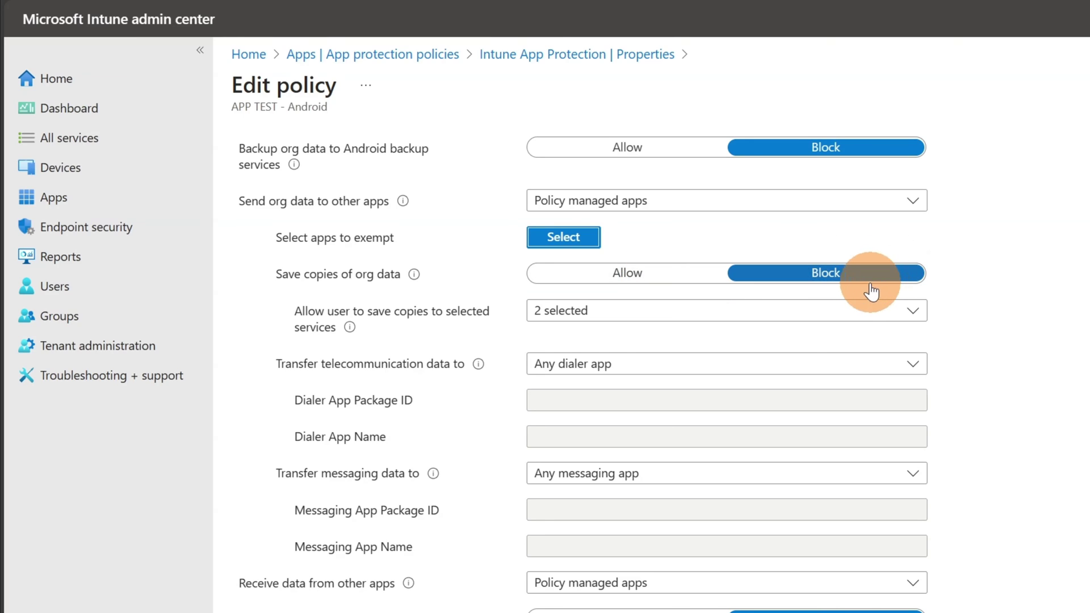
left_click(634, 316)
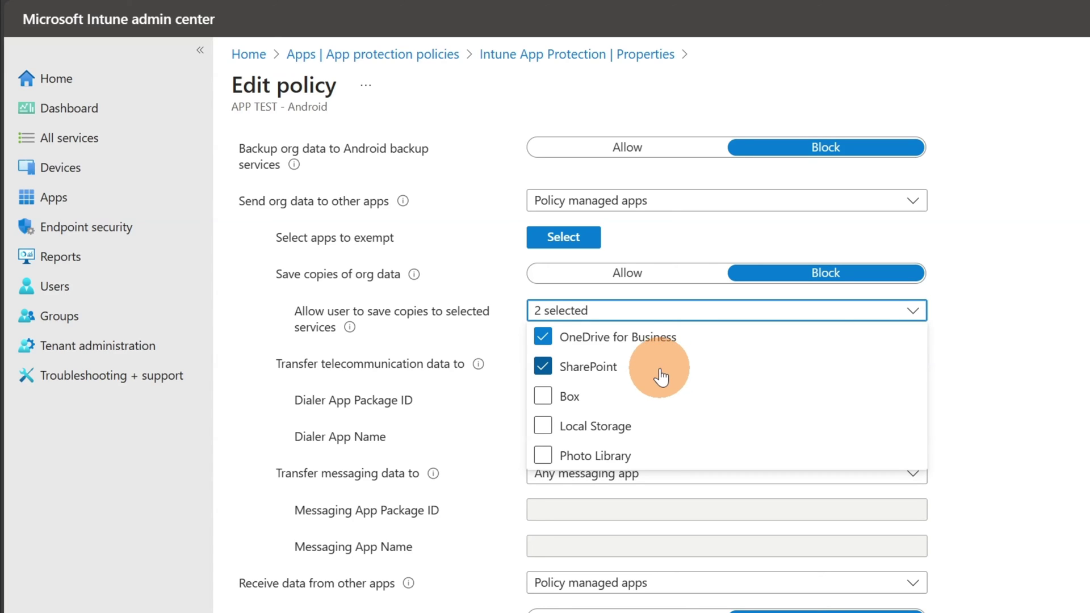
left_click(464, 438)
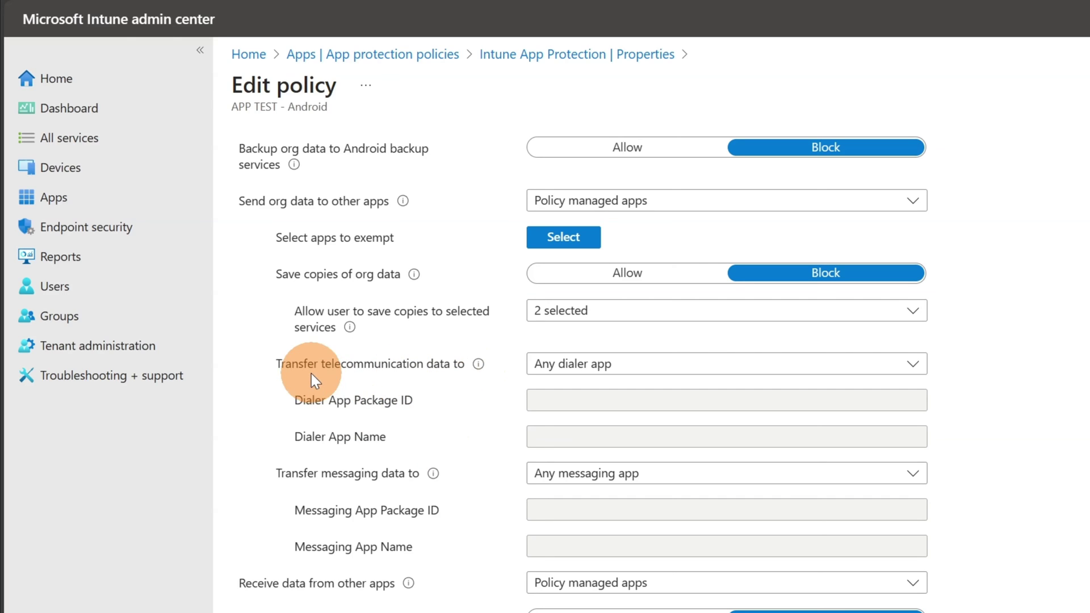
left_click(656, 371)
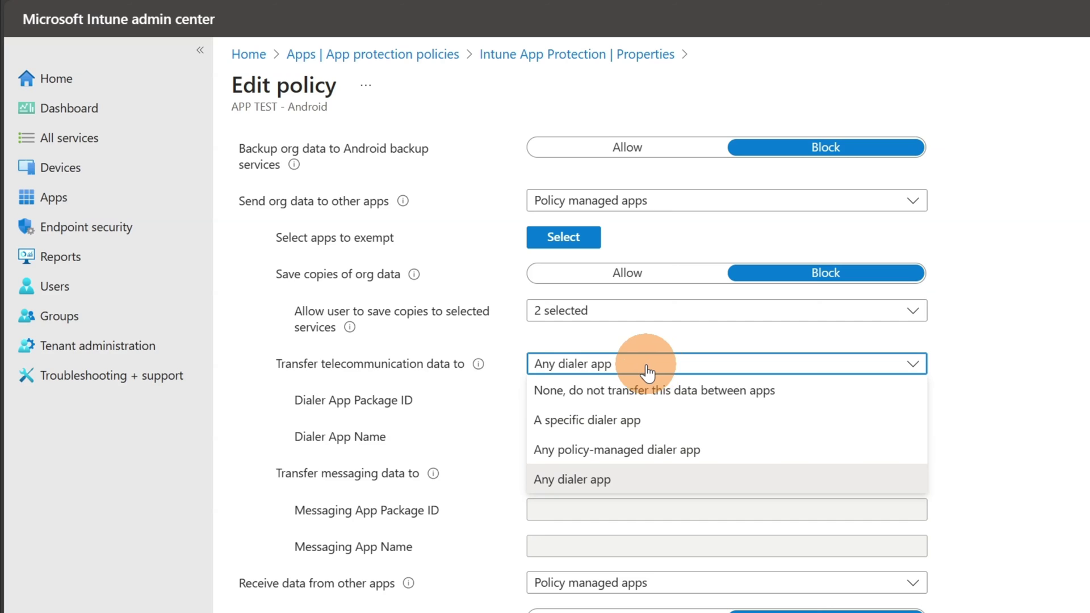
left_click(464, 457)
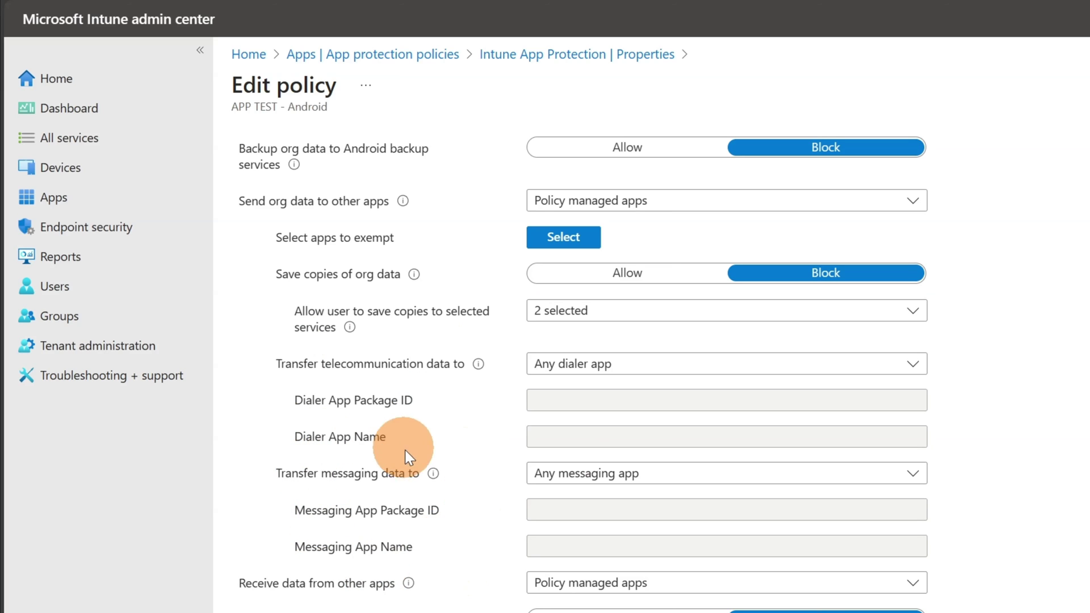
scroll(448, 506, "down", 3)
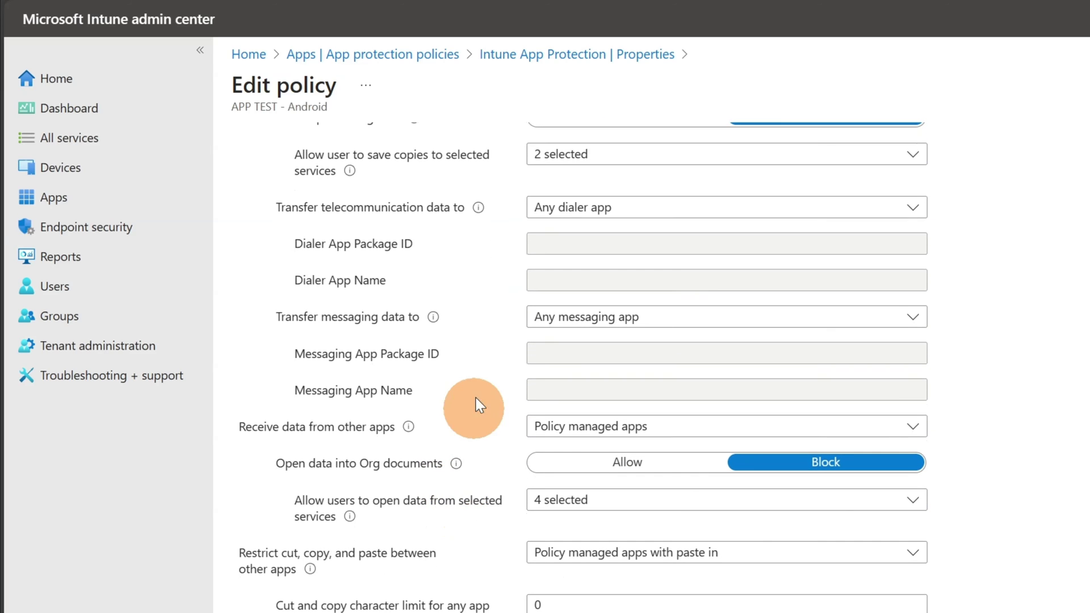
left_click(575, 322)
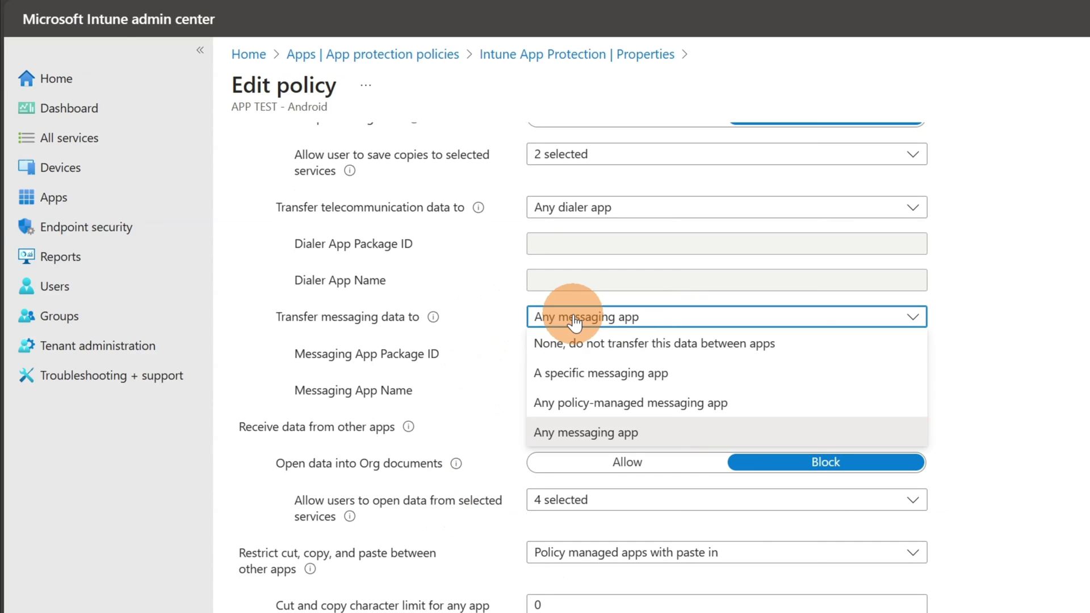
left_click(483, 398)
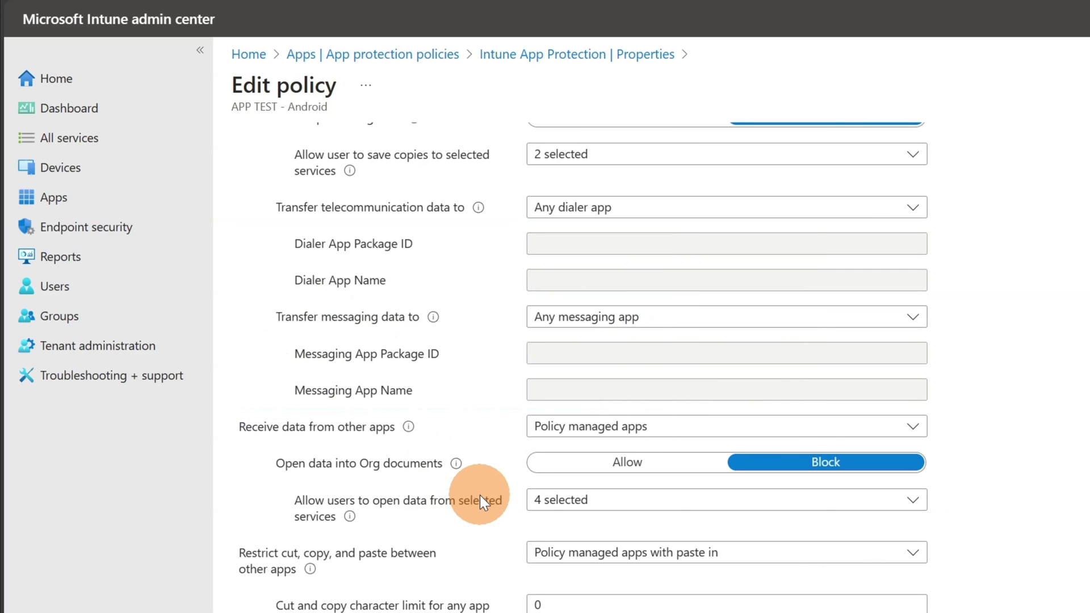
scroll(480, 496, "down", 2)
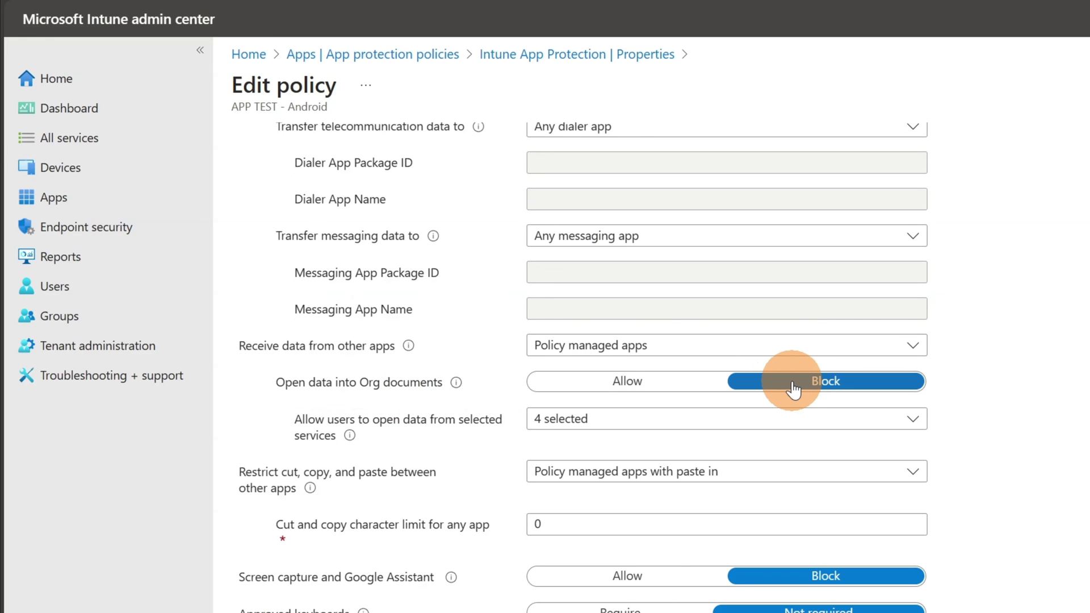
left_click(575, 429)
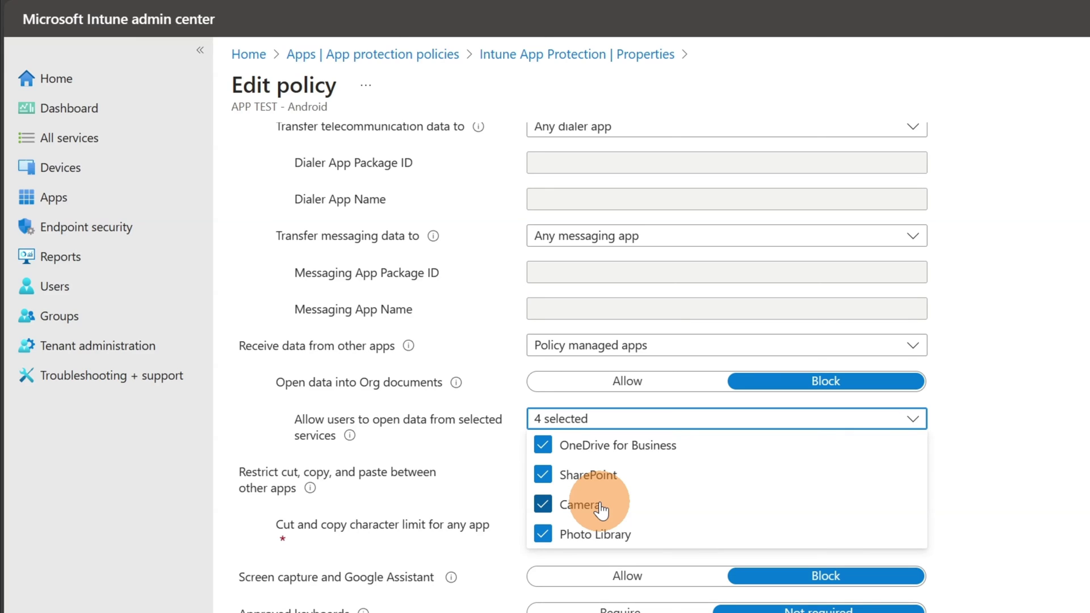
left_click(466, 490)
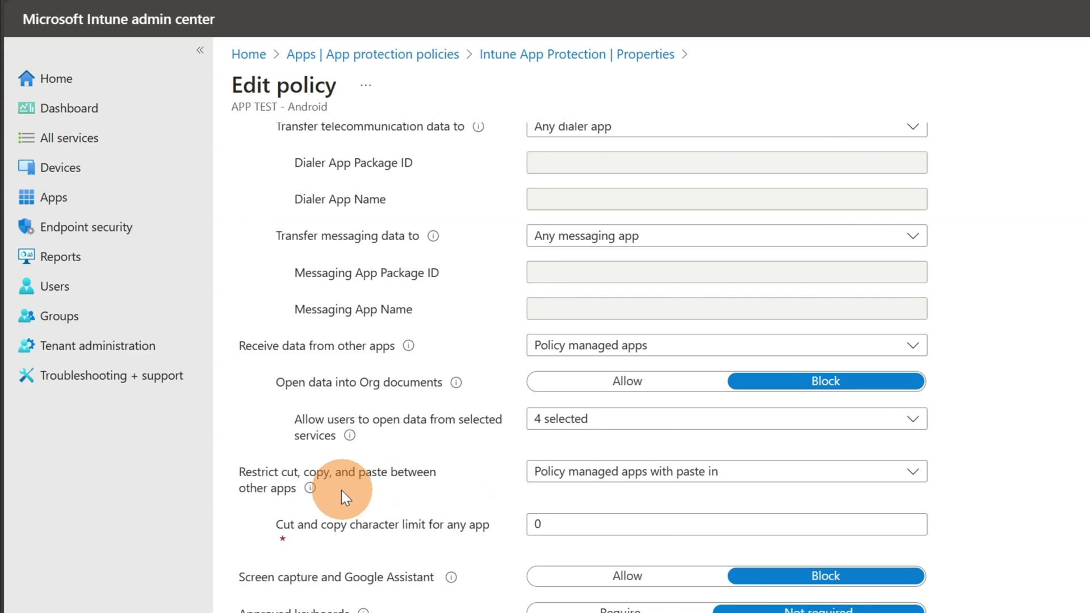
mouse_move(301, 490)
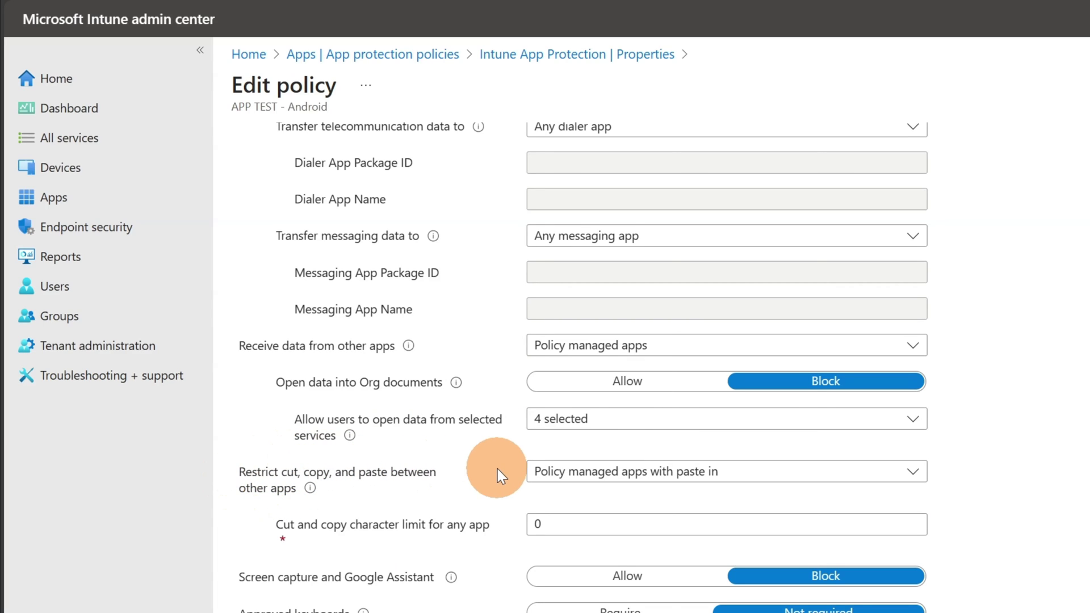
left_click(890, 477)
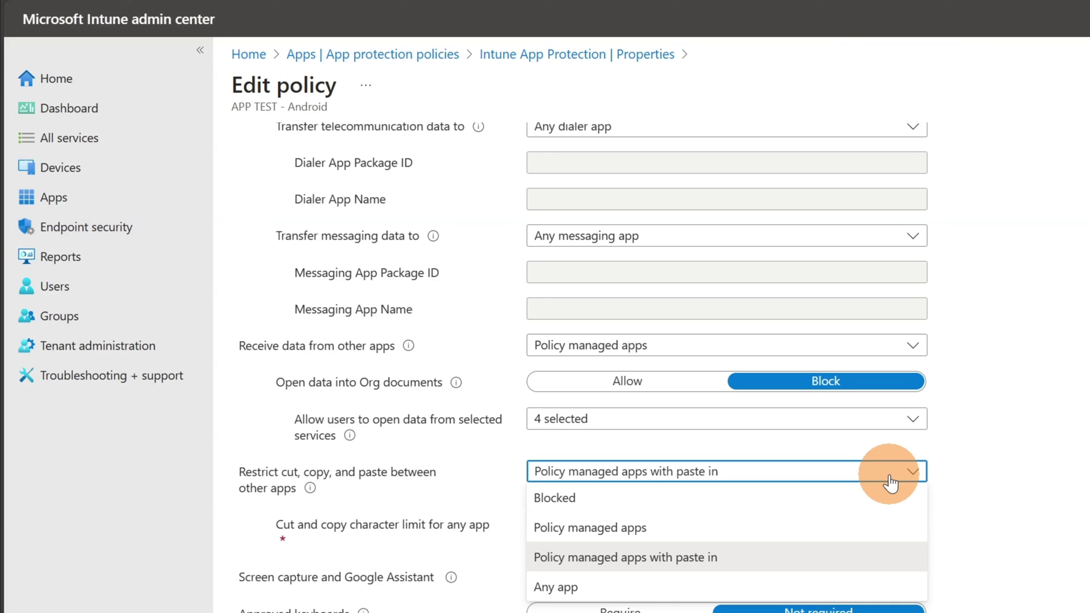
left_click(955, 492)
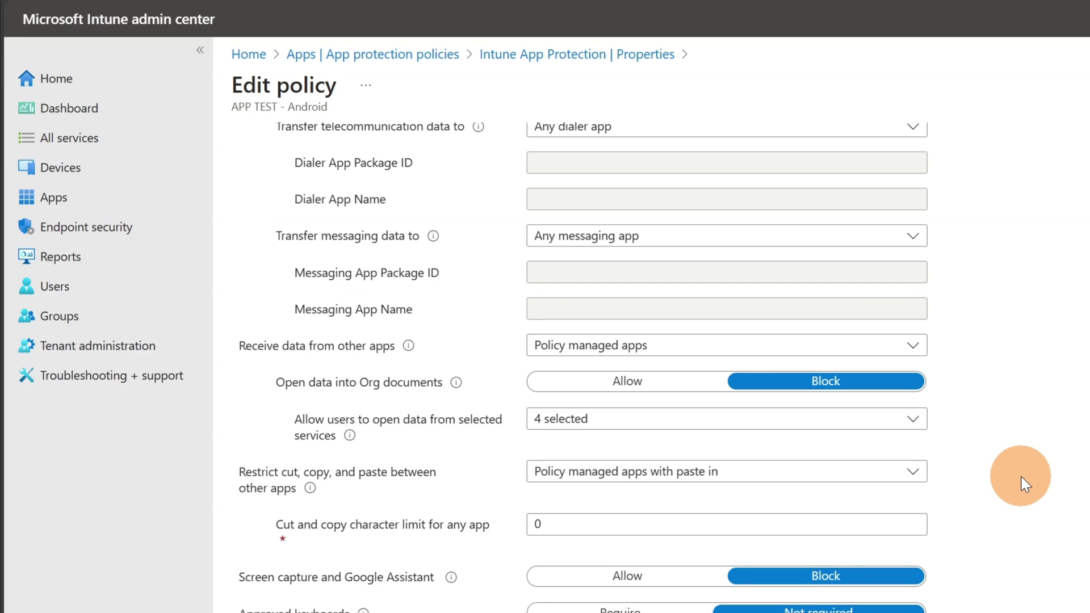
left_click(700, 528)
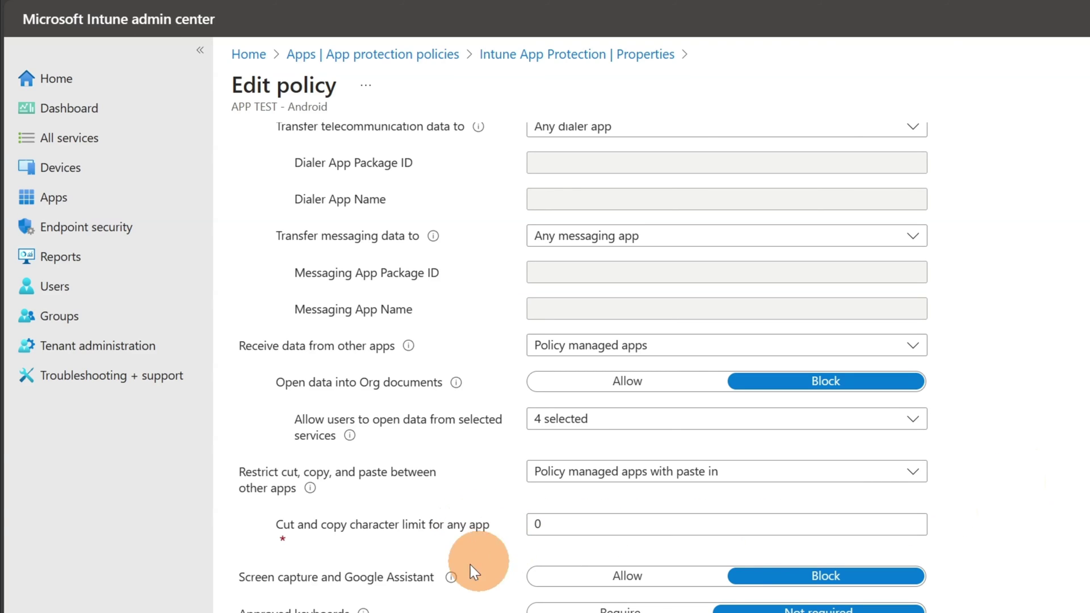
mouse_move(451, 579)
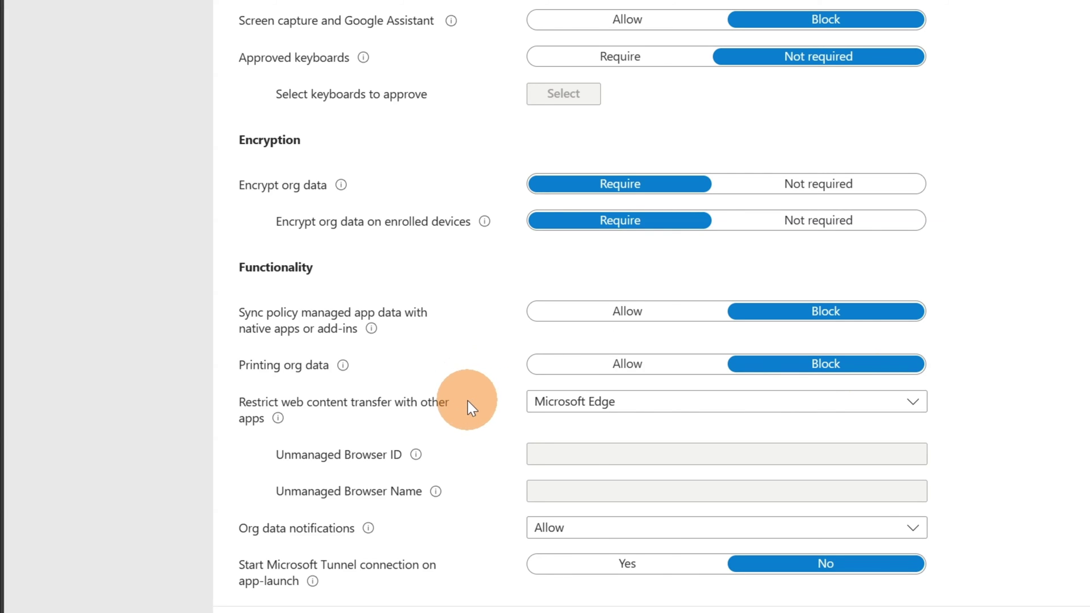
left_click(659, 407)
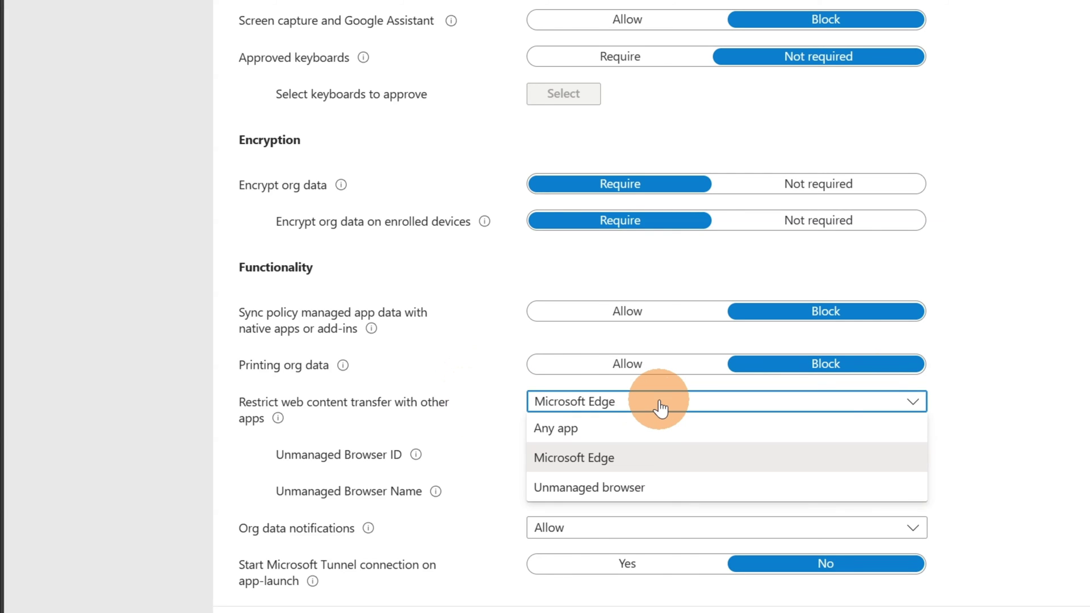
left_click(492, 407)
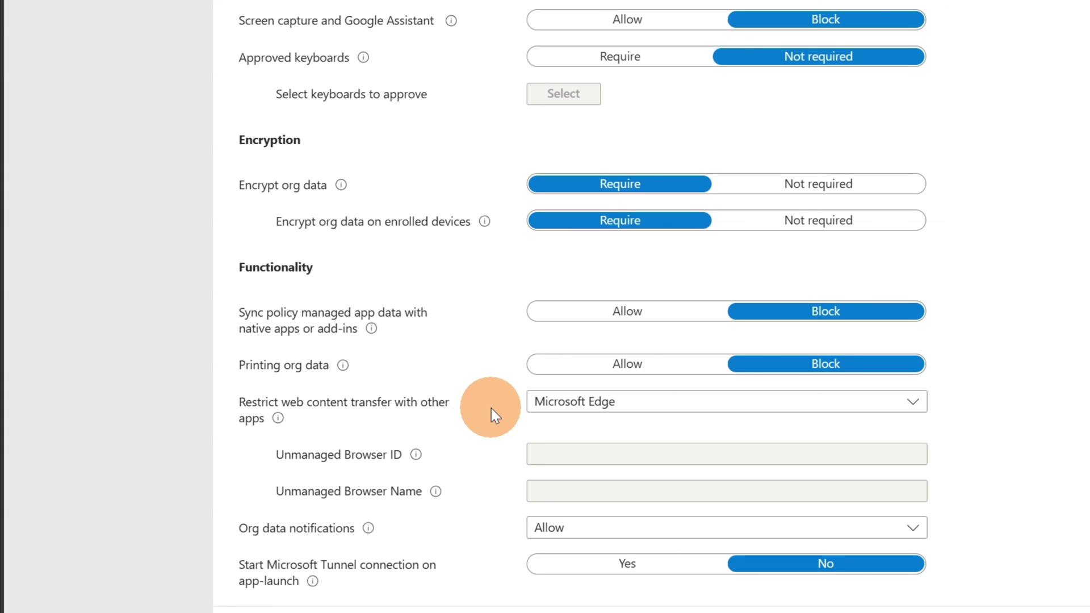
left_click(599, 531)
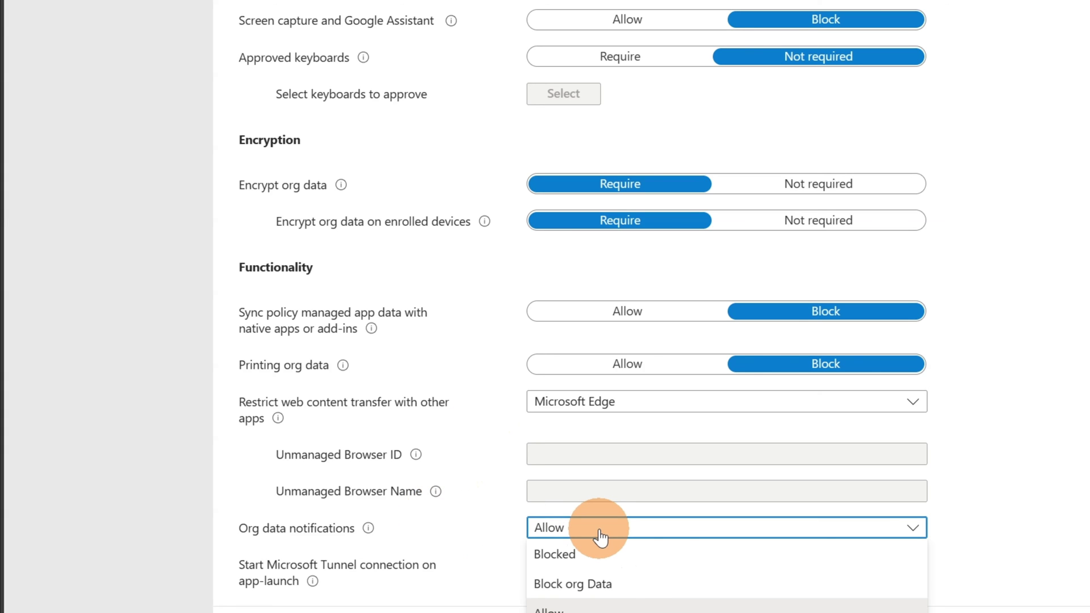
left_click(468, 519)
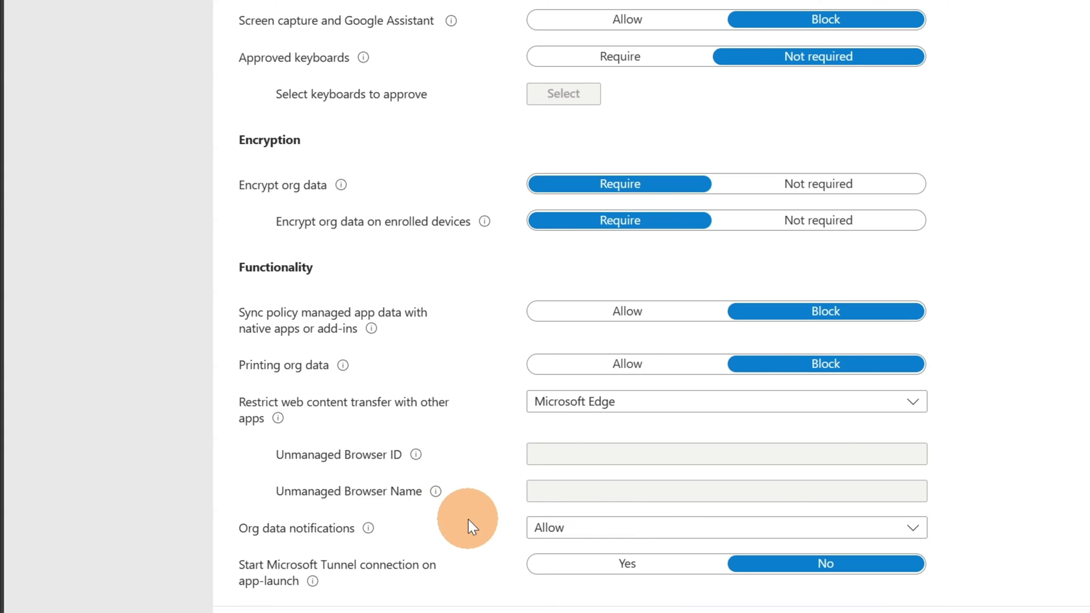
left_click(572, 526)
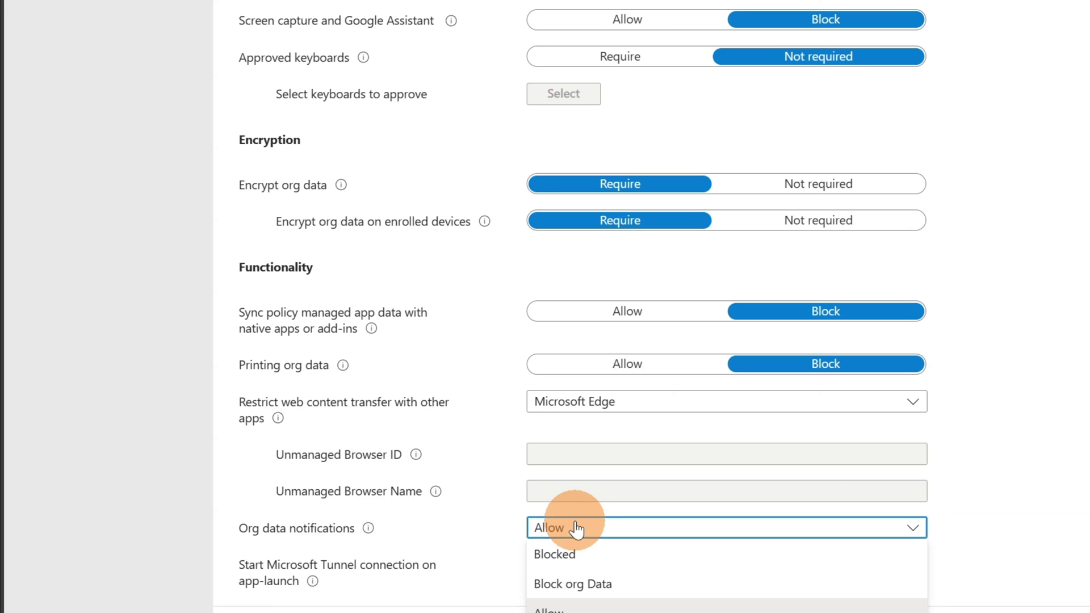
left_click(492, 535)
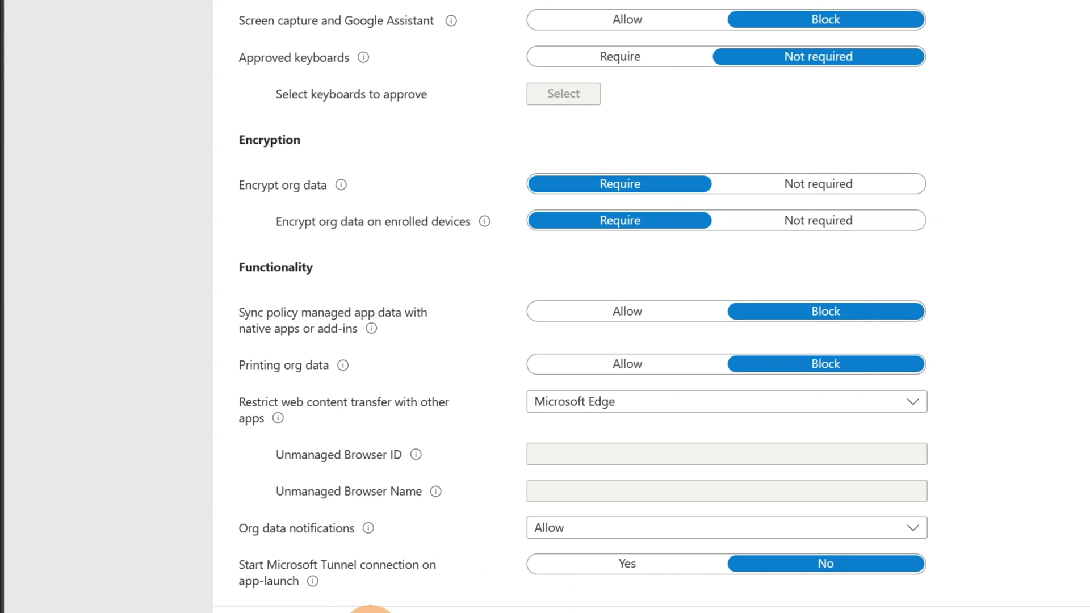
scroll(432, 478, "up", 7)
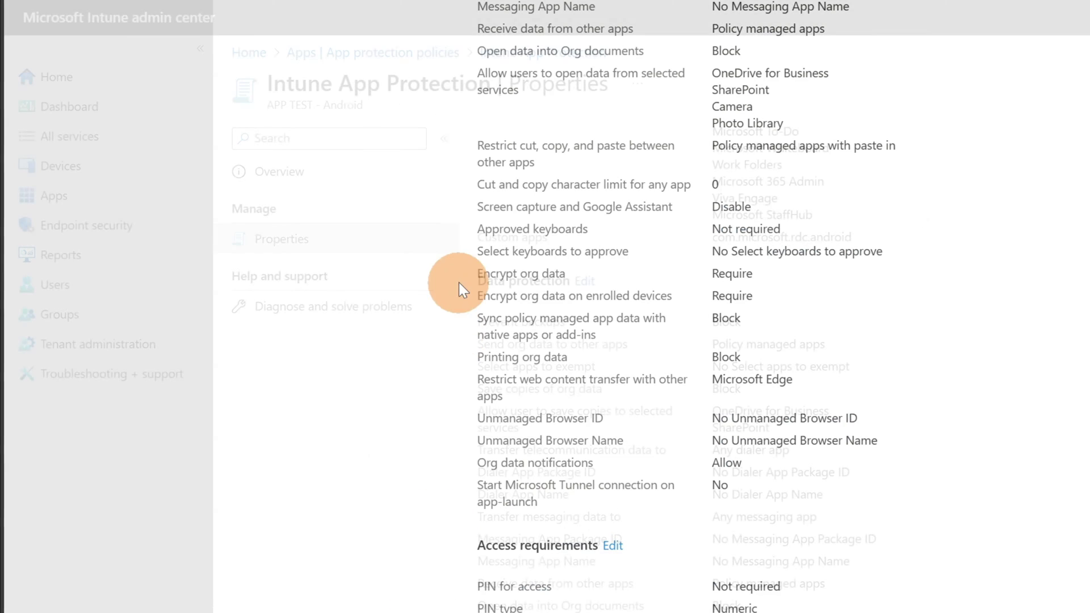
Step: Edit the Access requirements, where PIN for access is Not required
scroll(535, 479, "down", 10)
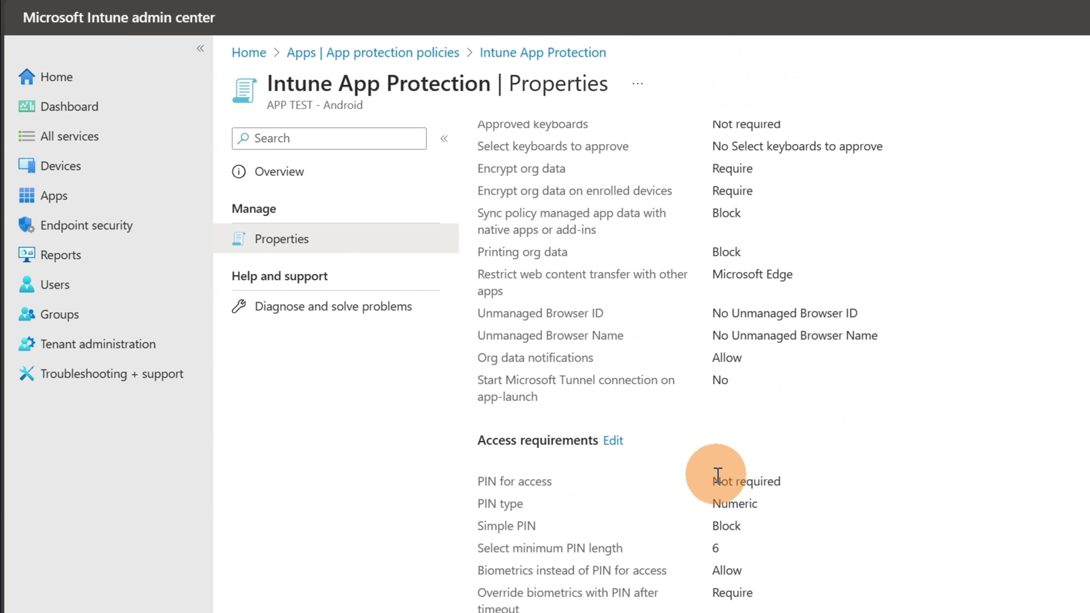
left_click(614, 441)
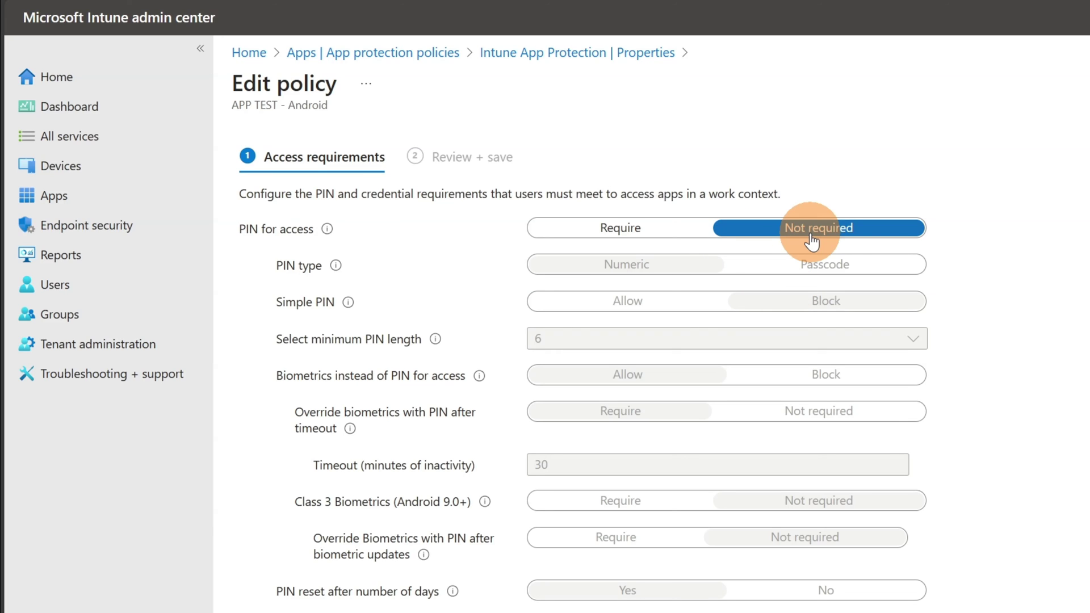
Step: Preview the PIN options under Require, then return to Properties without saving
left_click(658, 227)
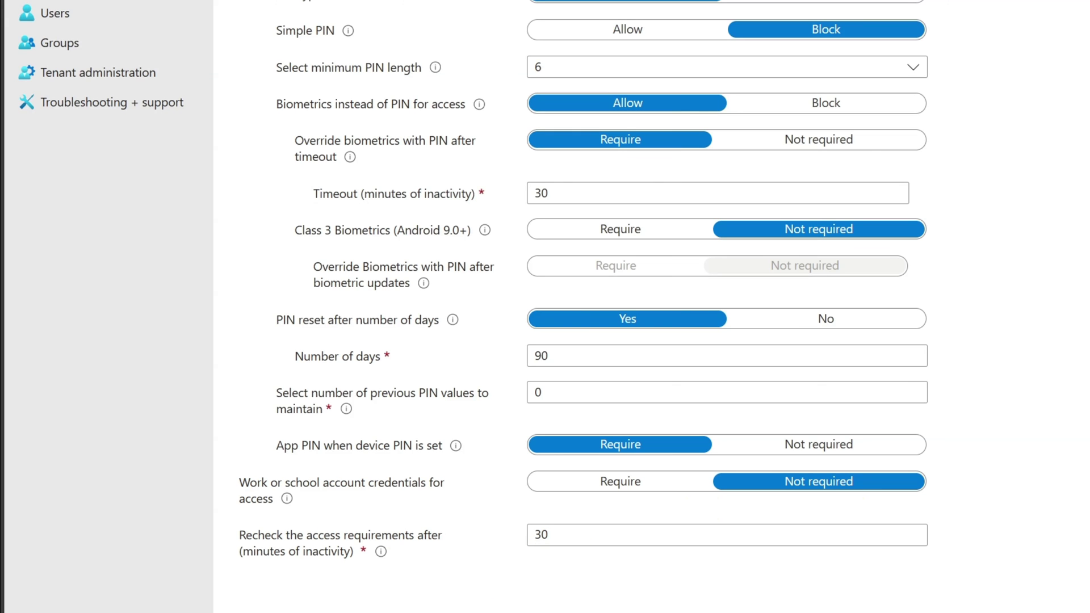
left_click(775, 291)
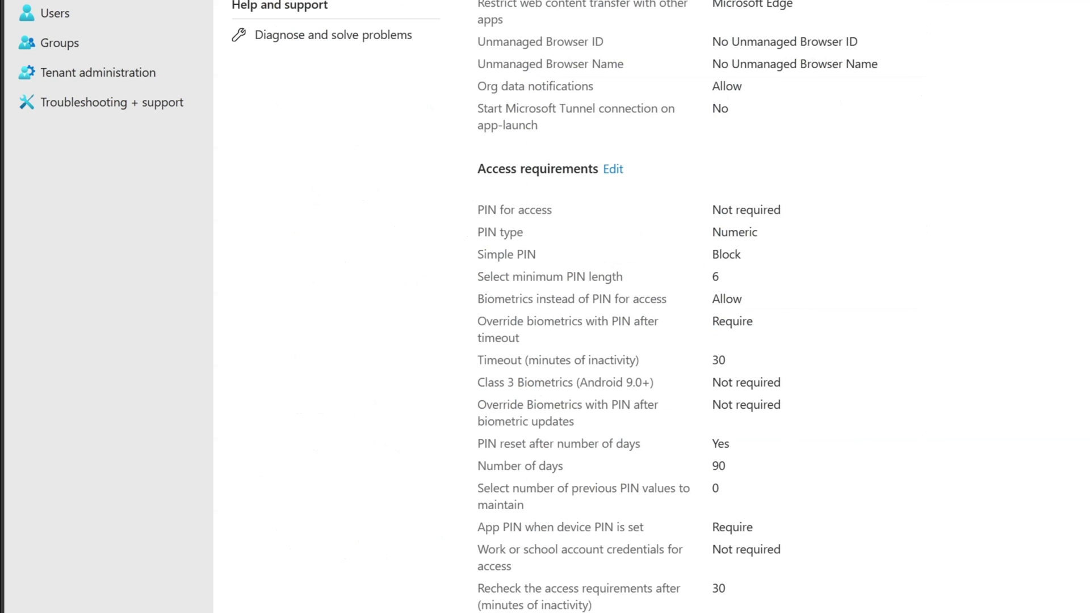
Step: Inspect the Conditional launch app and device conditions without adding or changing any
scroll(1021, 209, "down", 3)
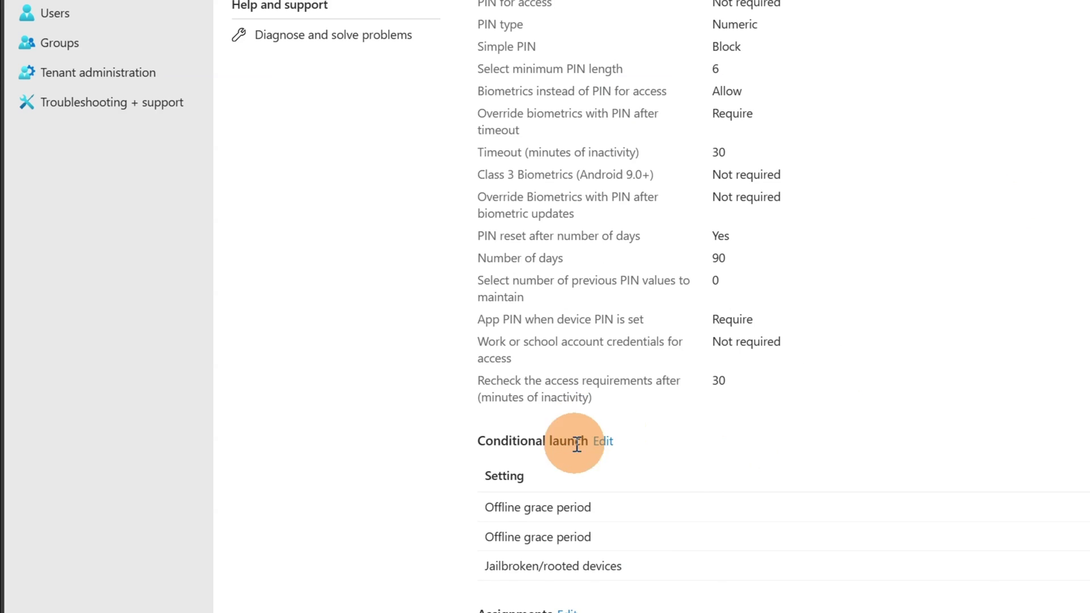
left_click(603, 441)
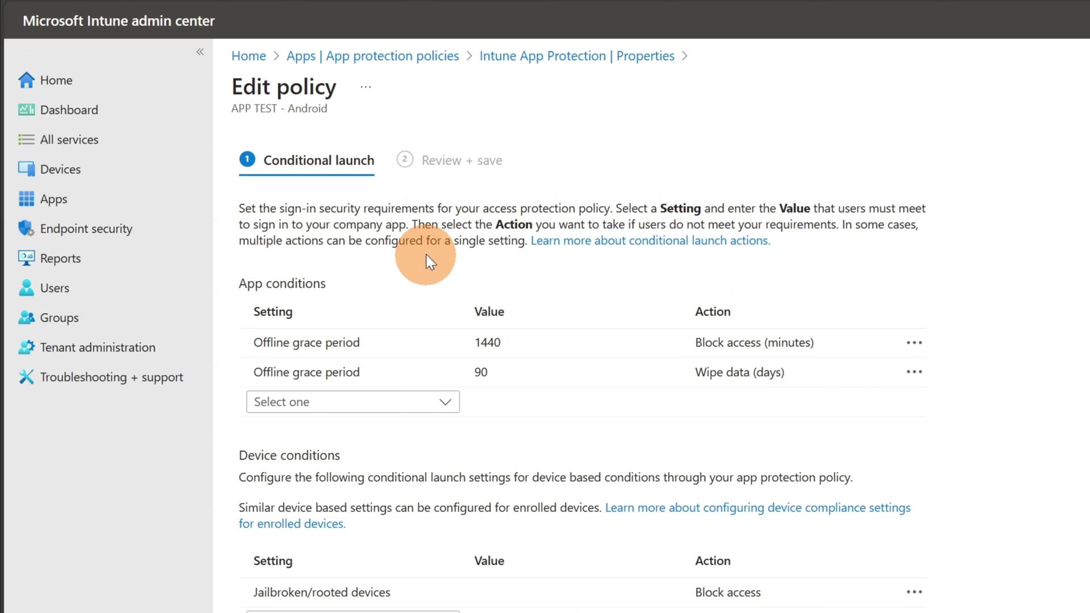
left_click(389, 344)
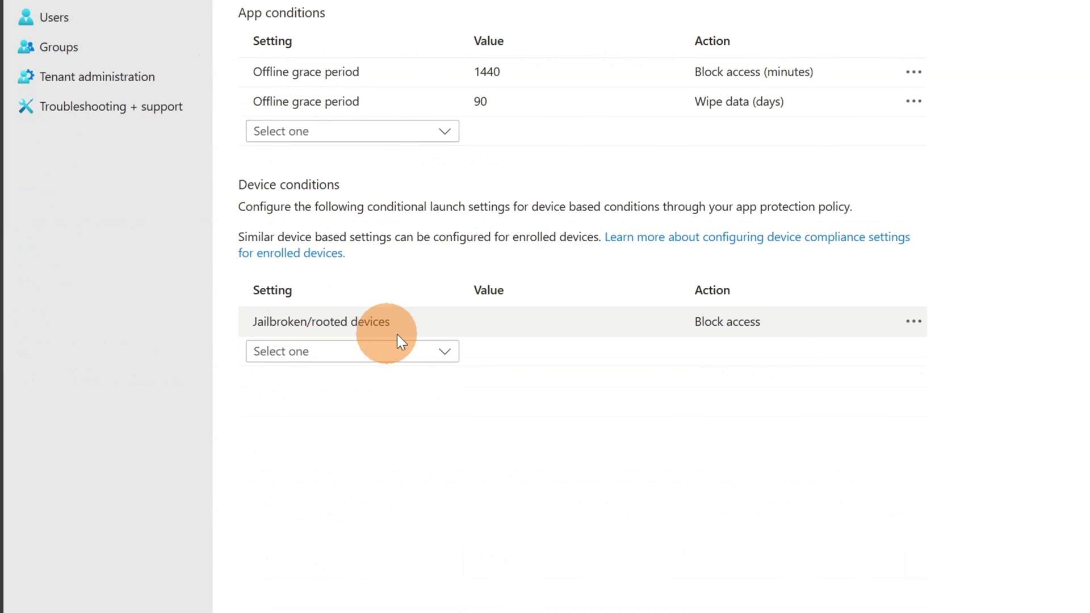
mouse_move(439, 326)
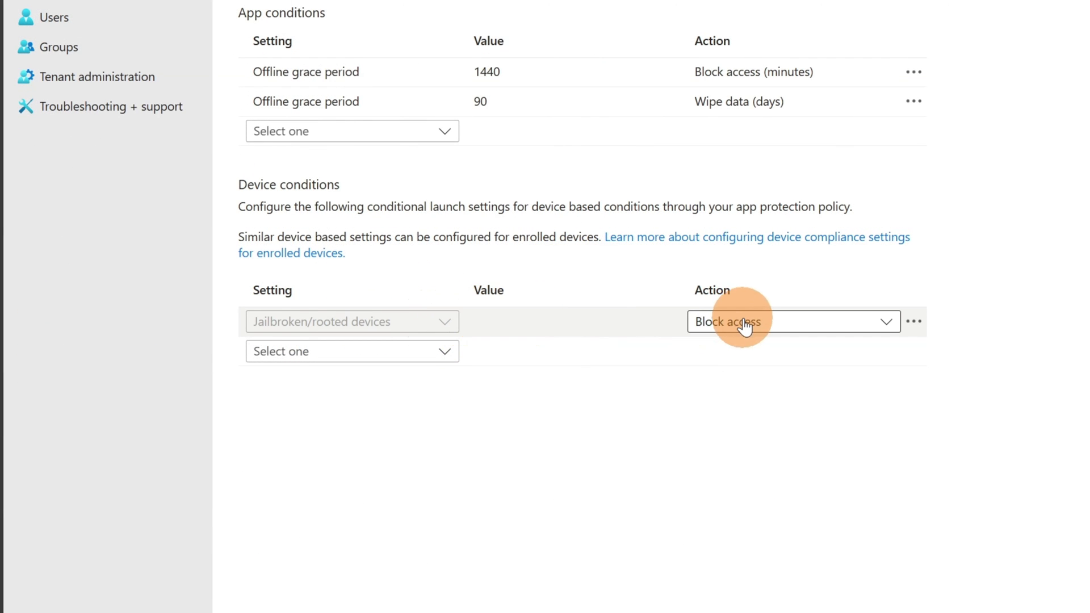
left_click(443, 353)
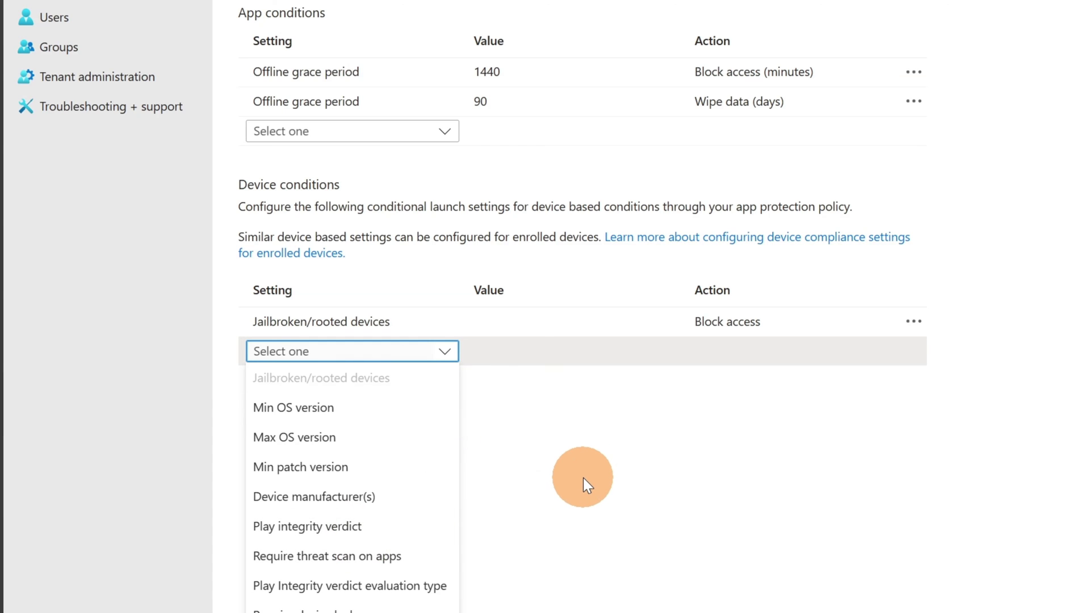
left_click(587, 484)
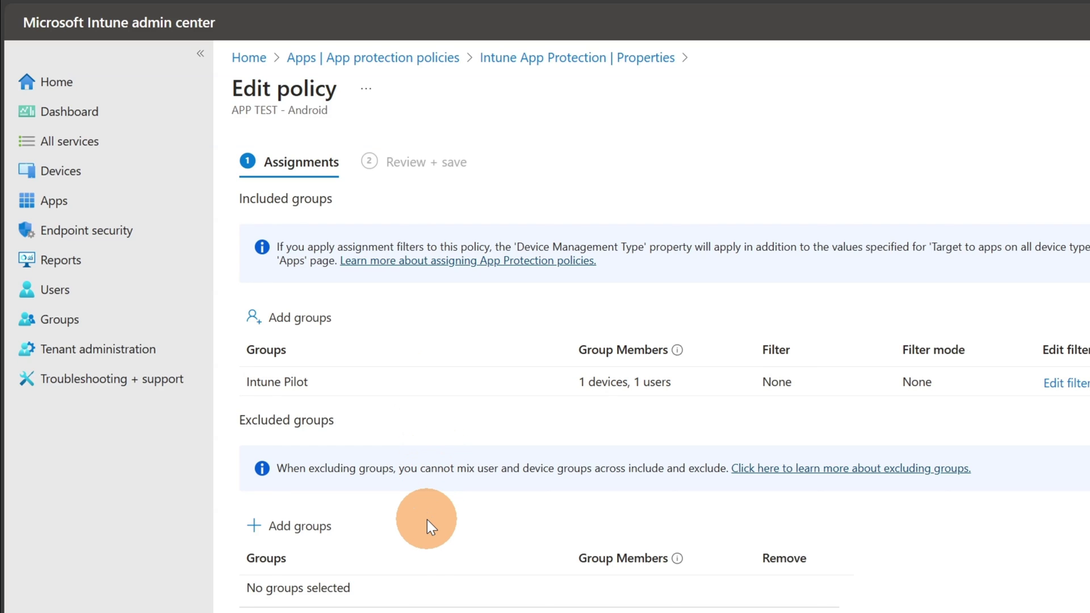
left_click(1061, 390)
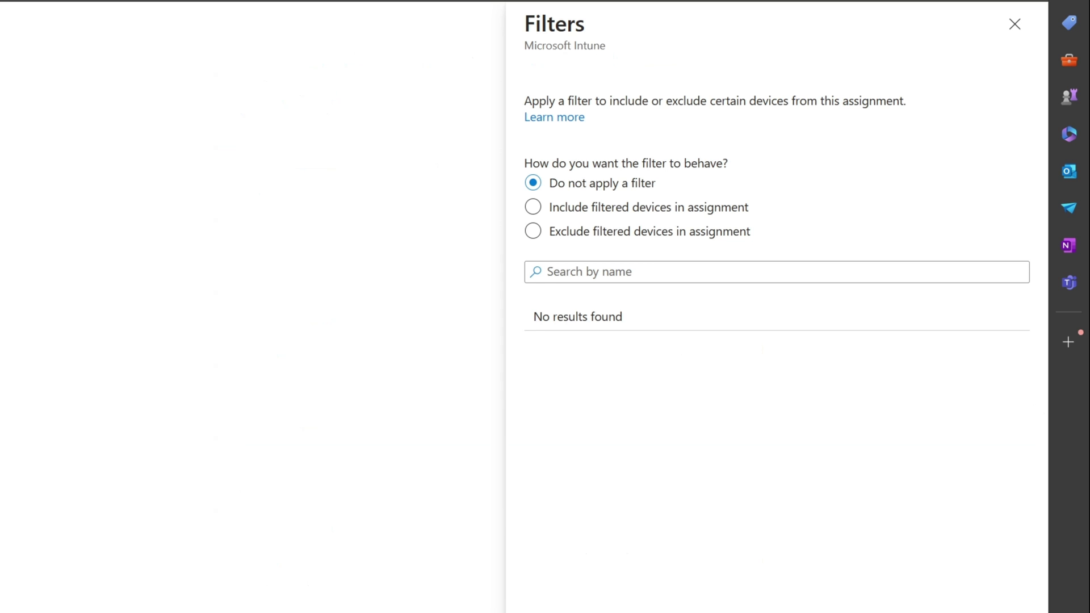
left_click(359, 353)
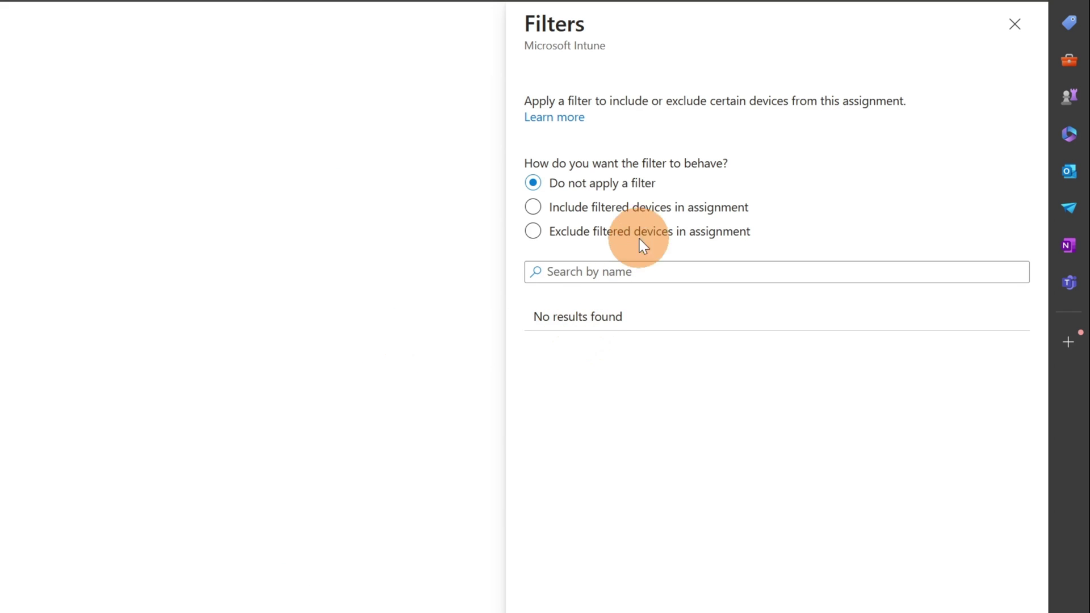
left_click(642, 209)
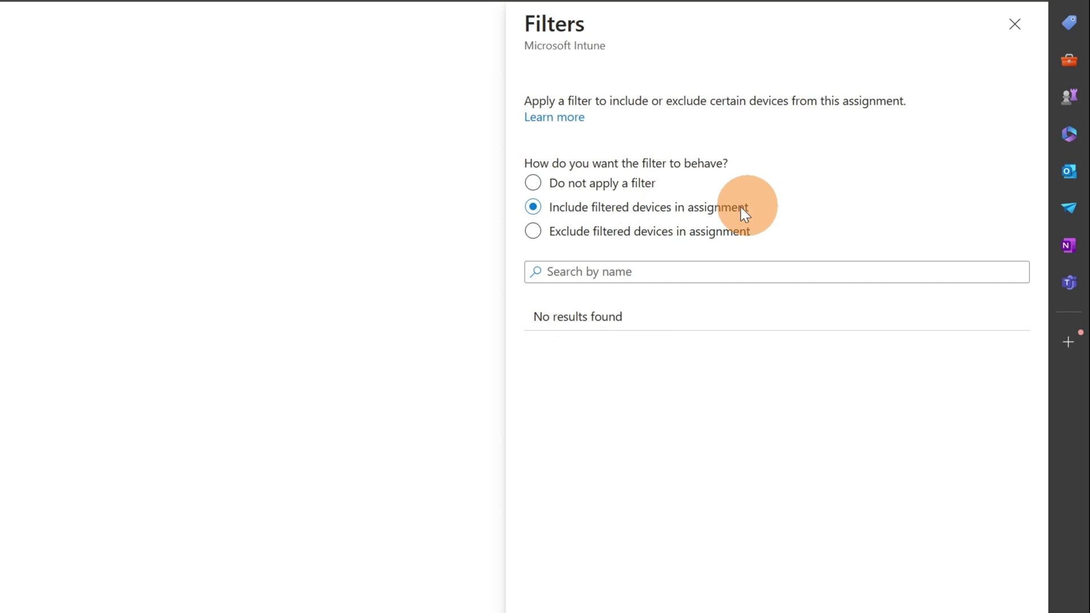
left_click(539, 181)
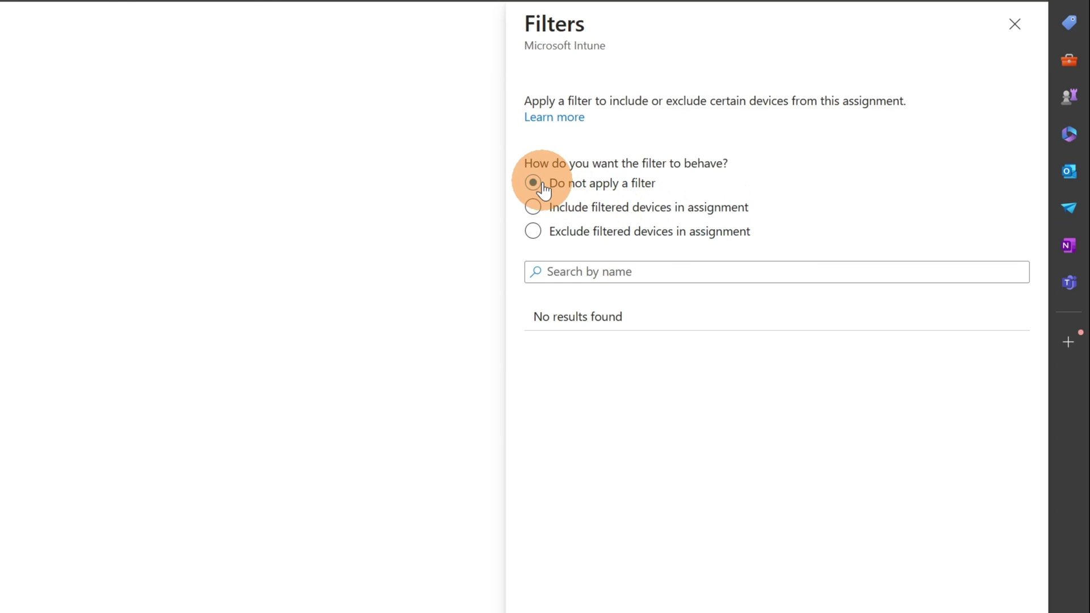
left_click(1015, 23)
left_click(2, 47)
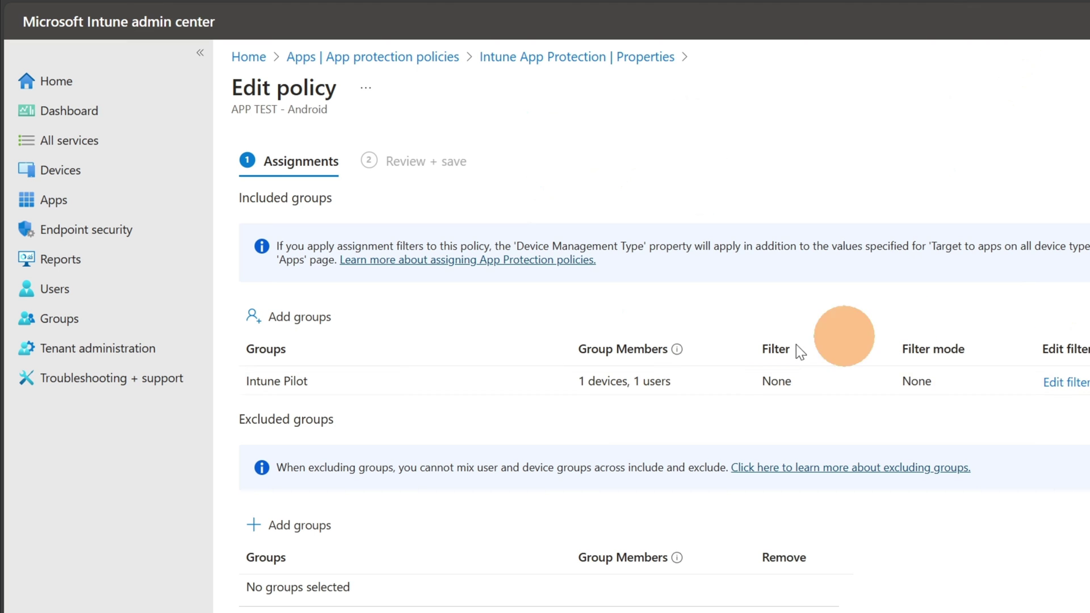